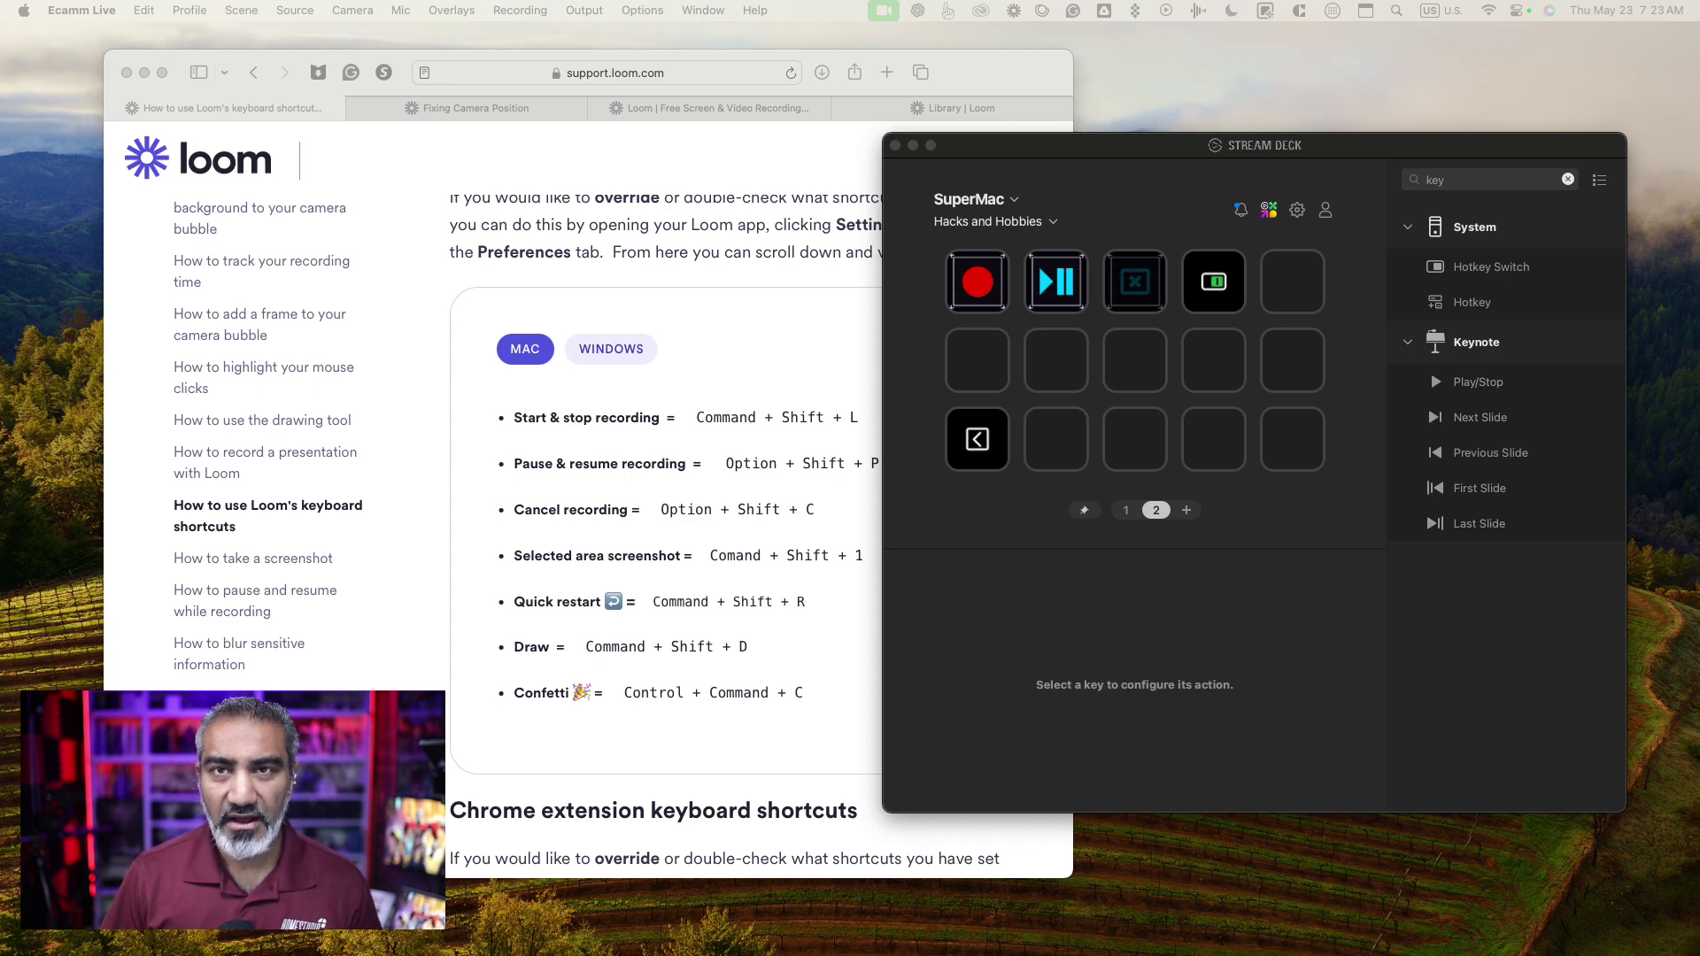
Bring the Stream Deck editor forward and switch to the GBS - MasterControl - 012523 profile
{"action": "mouse_move", "coordinate": [1184, 162]}
{"action": "left_mouse_down"}
{"action": "mouse_move", "coordinate": [1149, 158]}
{"action": "mouse_move", "coordinate": [1174, 157]}
{"action": "left_mouse_up"}
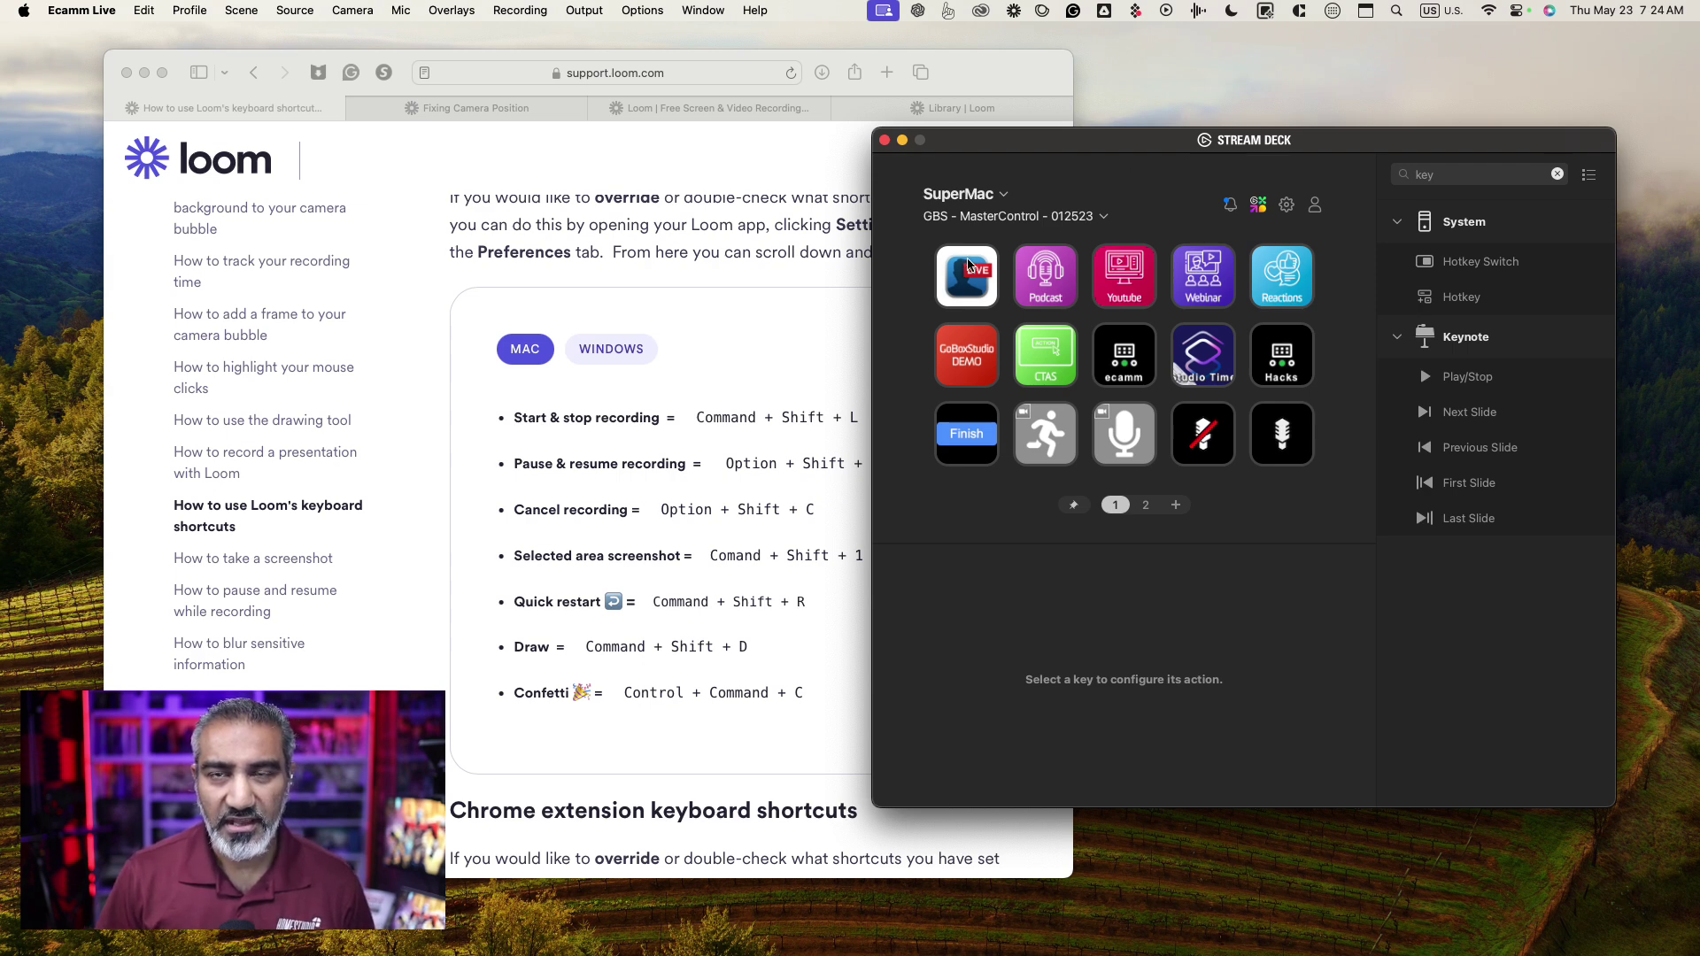
{"action": "double_click", "coordinate": [1062, 282]}
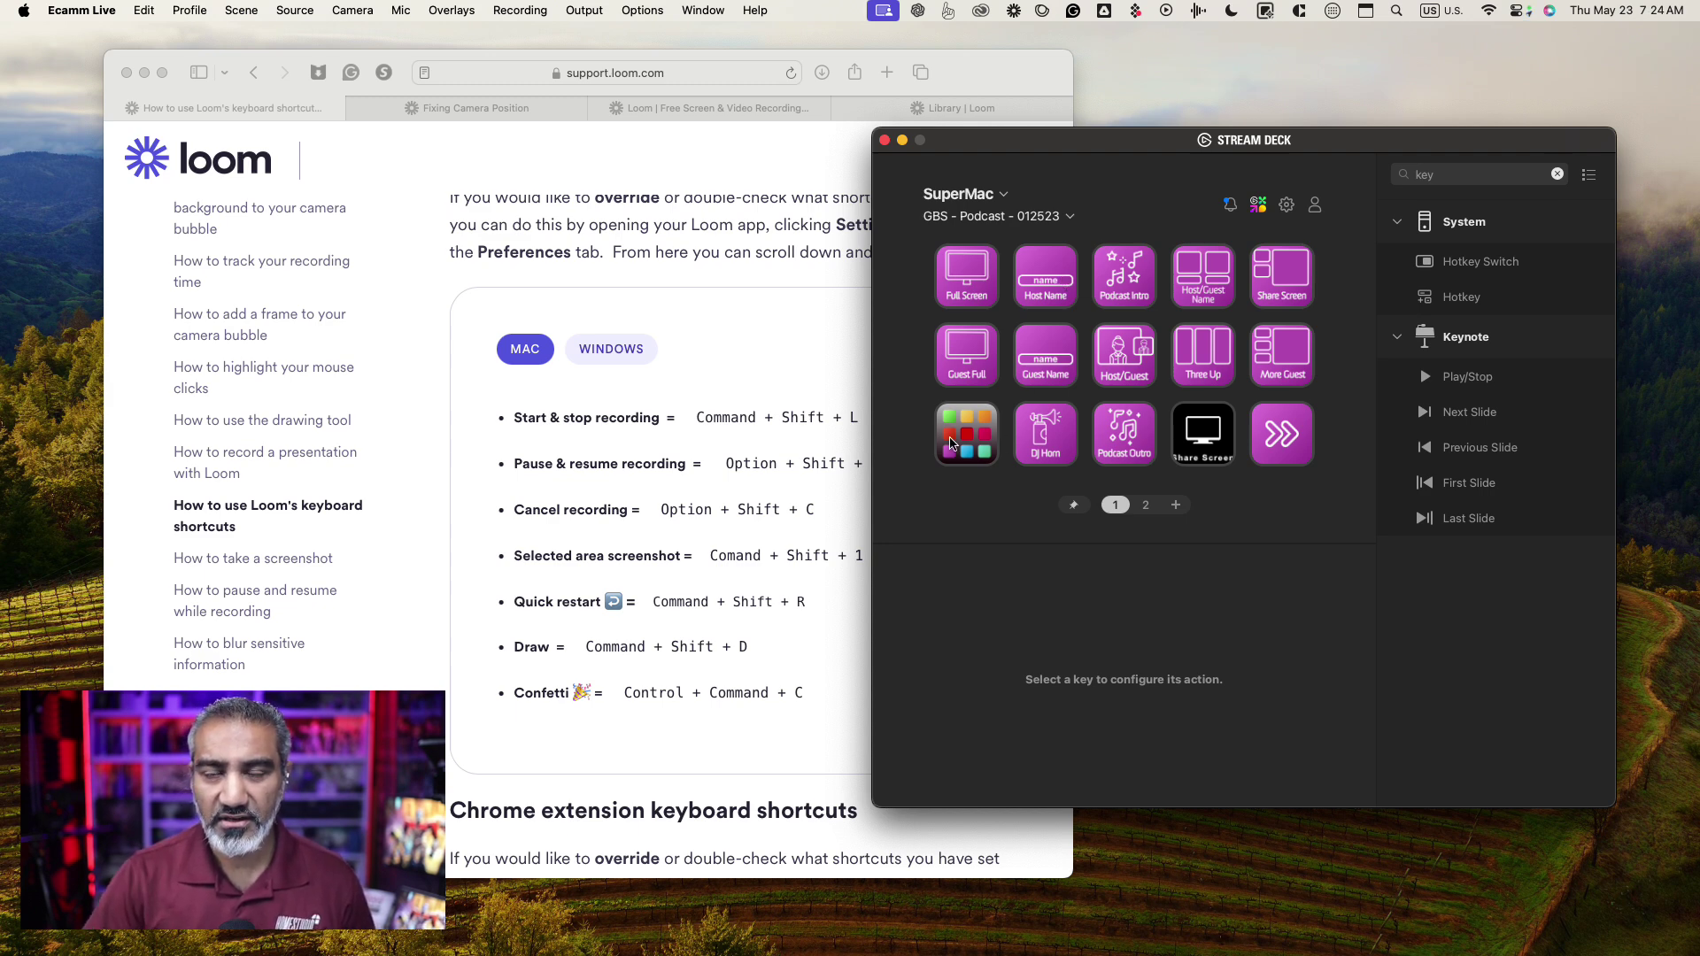
{"action": "double_click", "coordinate": [951, 443]}
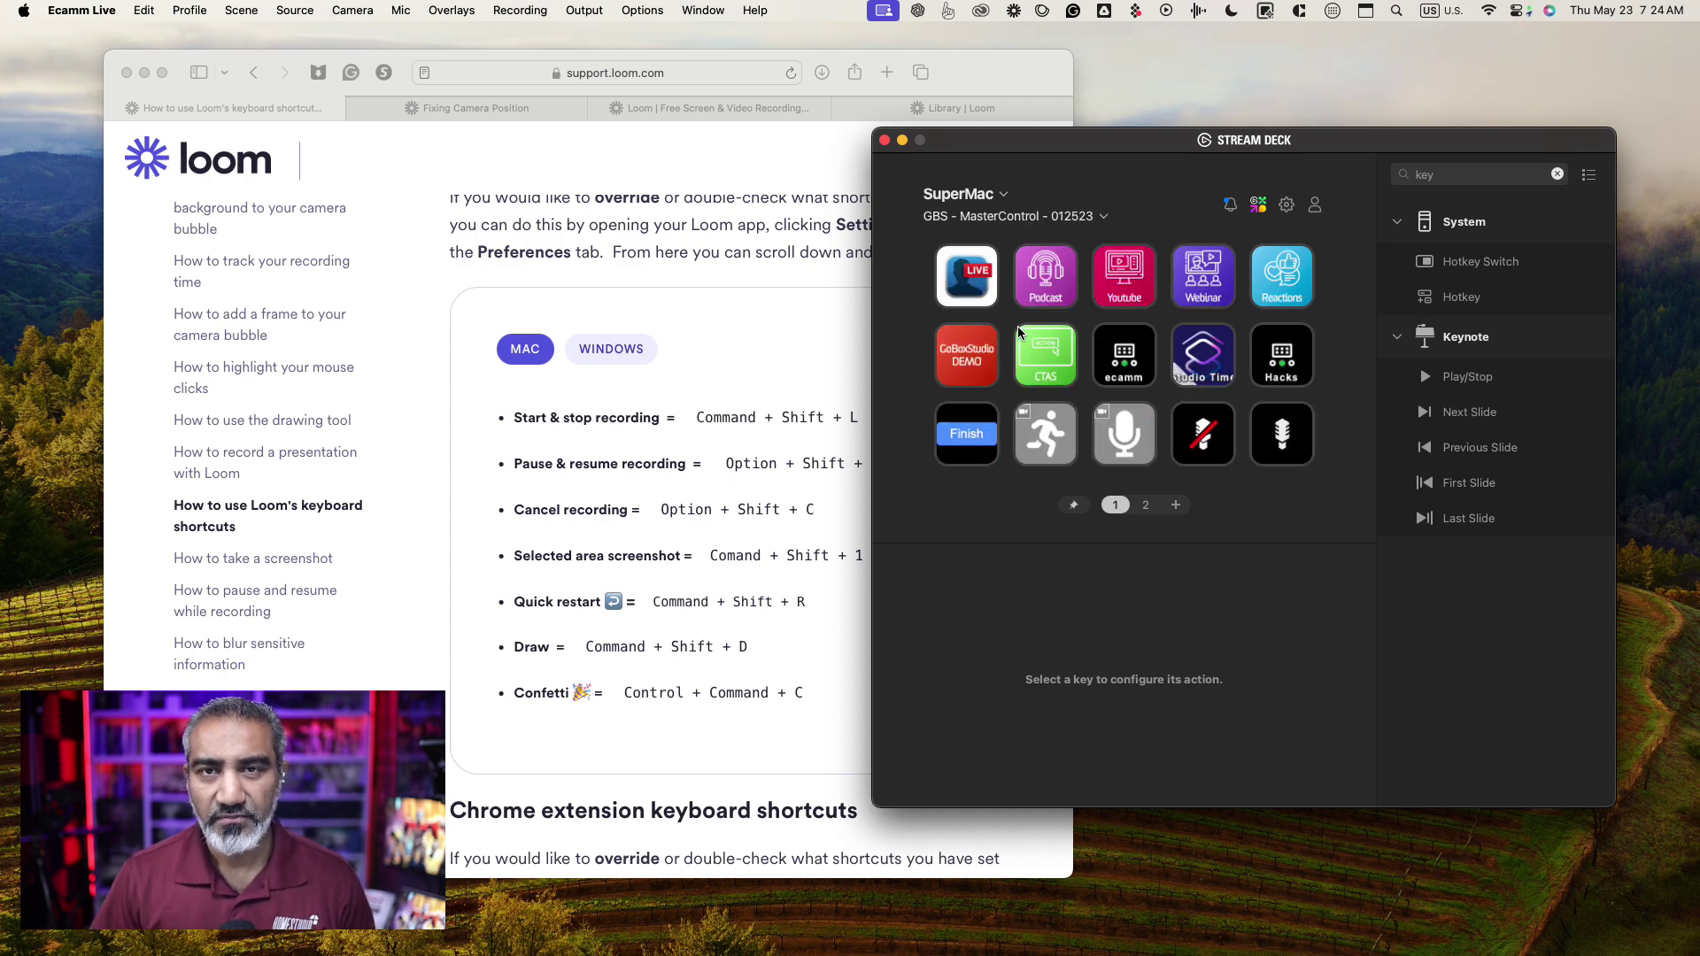
{"action": "double_click", "coordinate": [957, 370]}
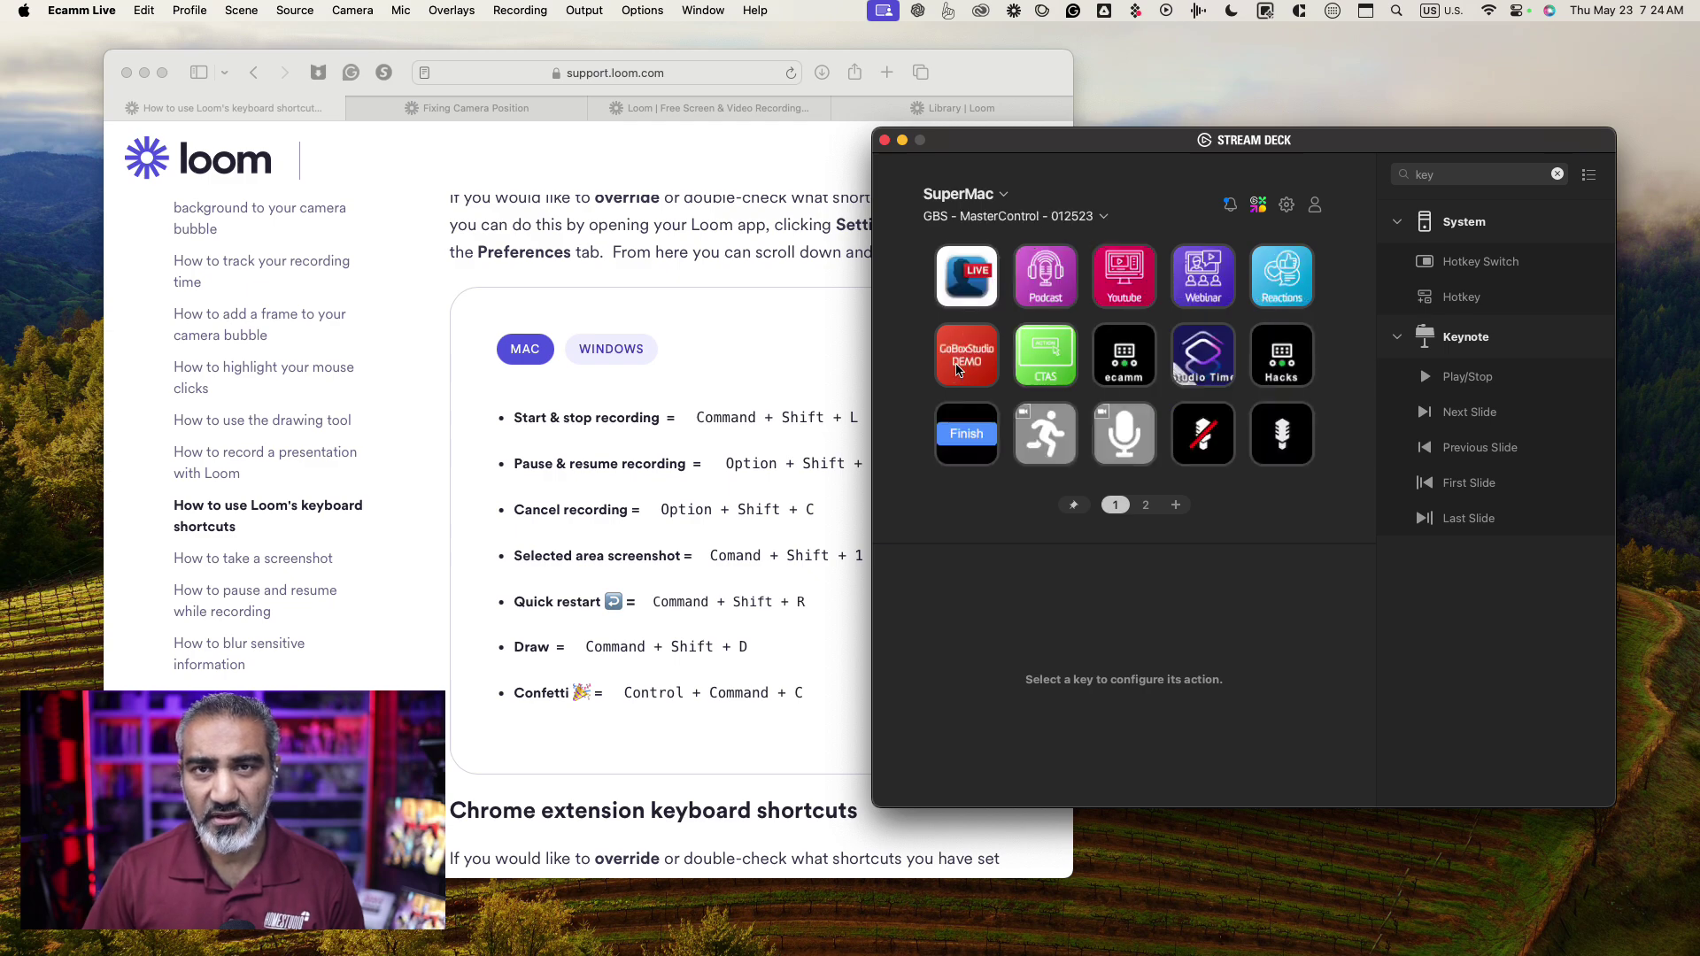
Highlight Loom's start, pause, cancel and screenshot shortcuts on the help page, including Command + Shift + L
{"action": "left_click", "coordinate": [704, 409]}
{"action": "scroll", "coordinate": [726, 407], "scroll_direction": "down", "scroll_amount": 4}
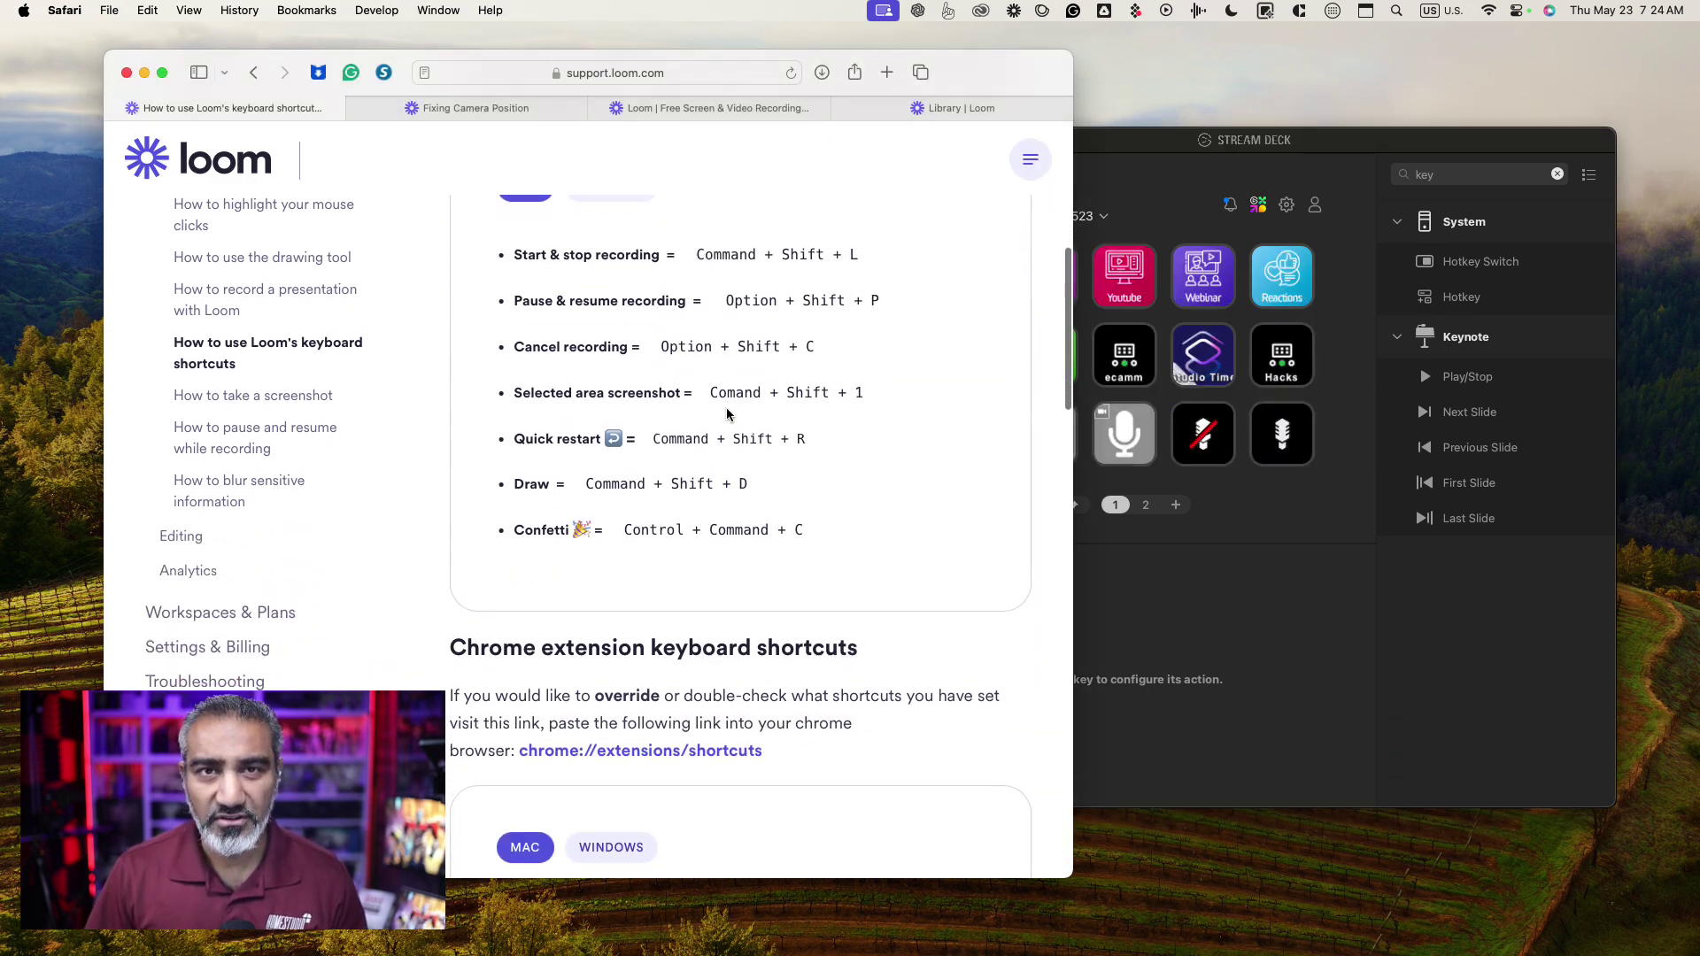
{"action": "scroll", "coordinate": [726, 413], "scroll_direction": "up", "scroll_amount": 3}
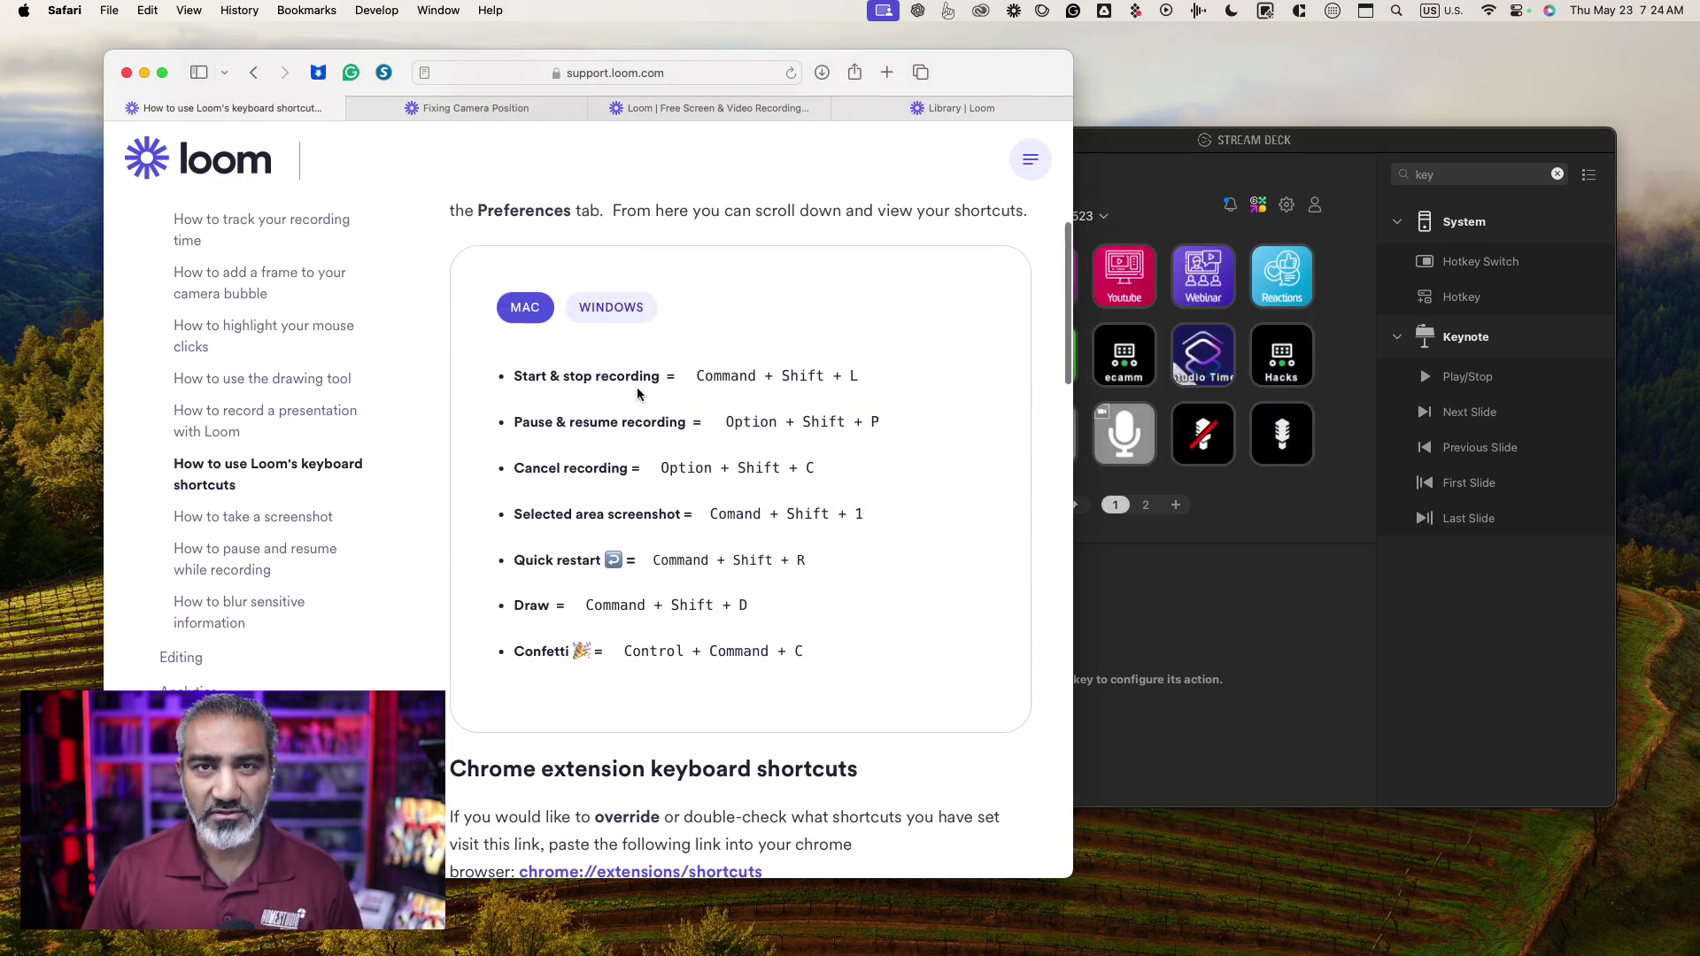
{"action": "left_click_drag", "start_coordinate": [512, 375], "coordinate": [858, 626]}
{"action": "scroll", "coordinate": [858, 637], "scroll_direction": "up", "scroll_amount": 1}
{"action": "left_click", "coordinate": [859, 645]}
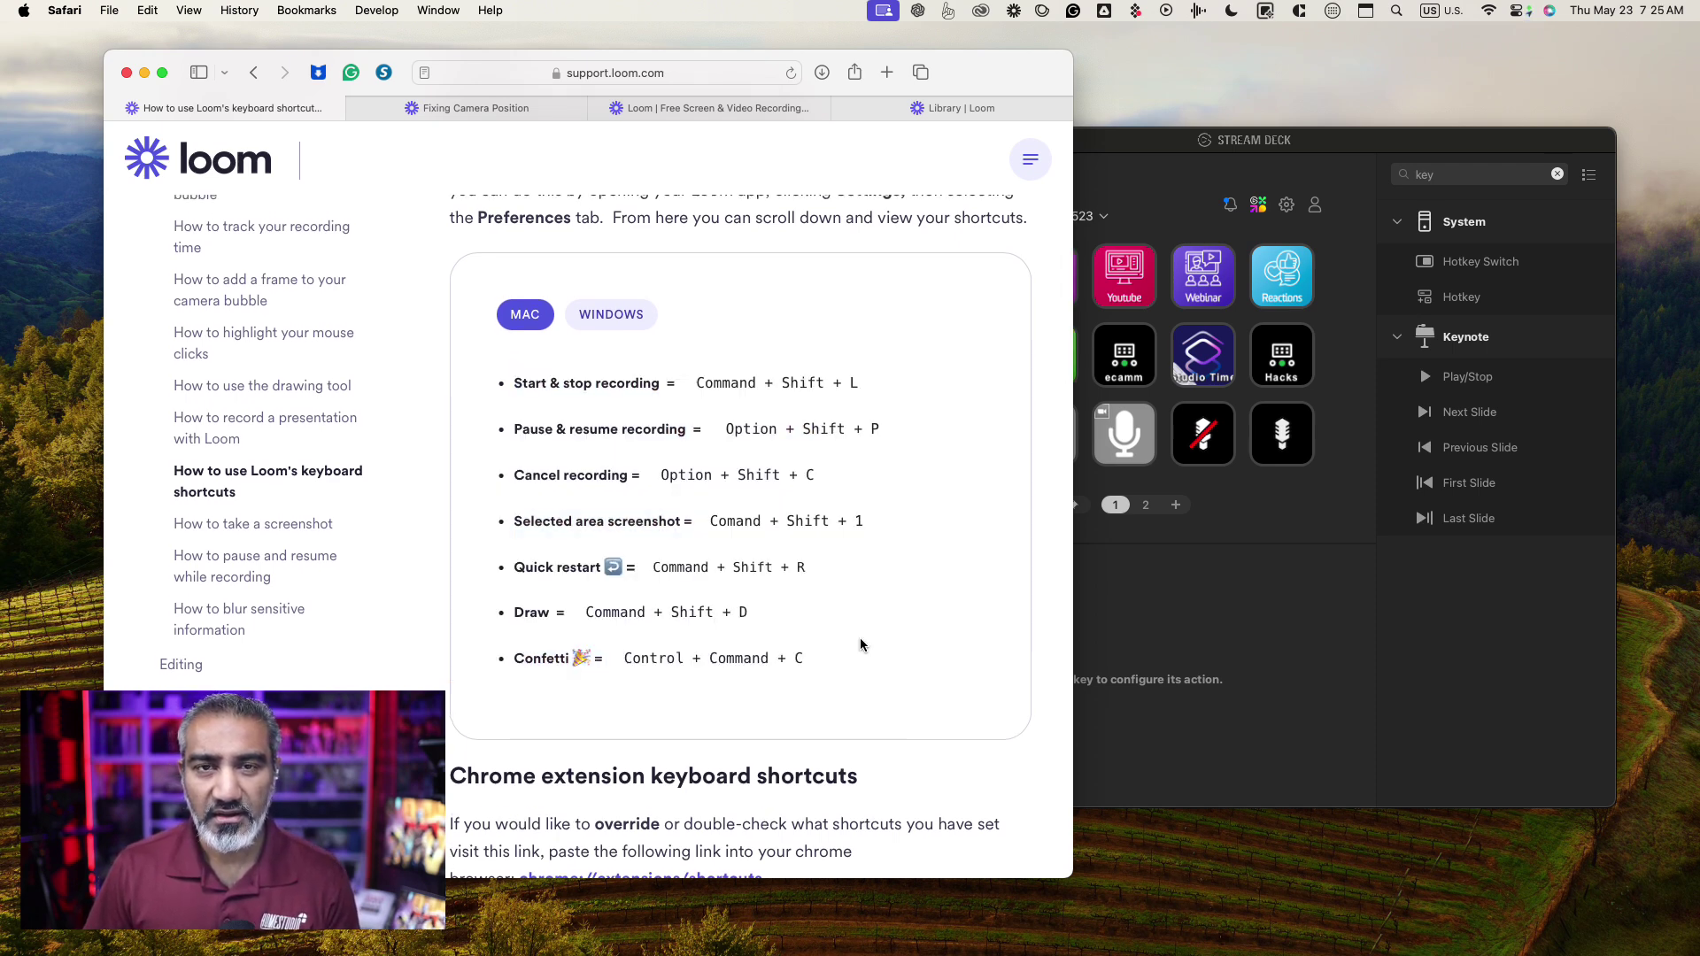
Scroll through the shortcuts article again and bring Stream Deck back to the front
{"action": "scroll", "coordinate": [860, 645], "scroll_direction": "down", "scroll_amount": 5}
{"action": "scroll", "coordinate": [861, 645], "scroll_direction": "up", "scroll_amount": 4}
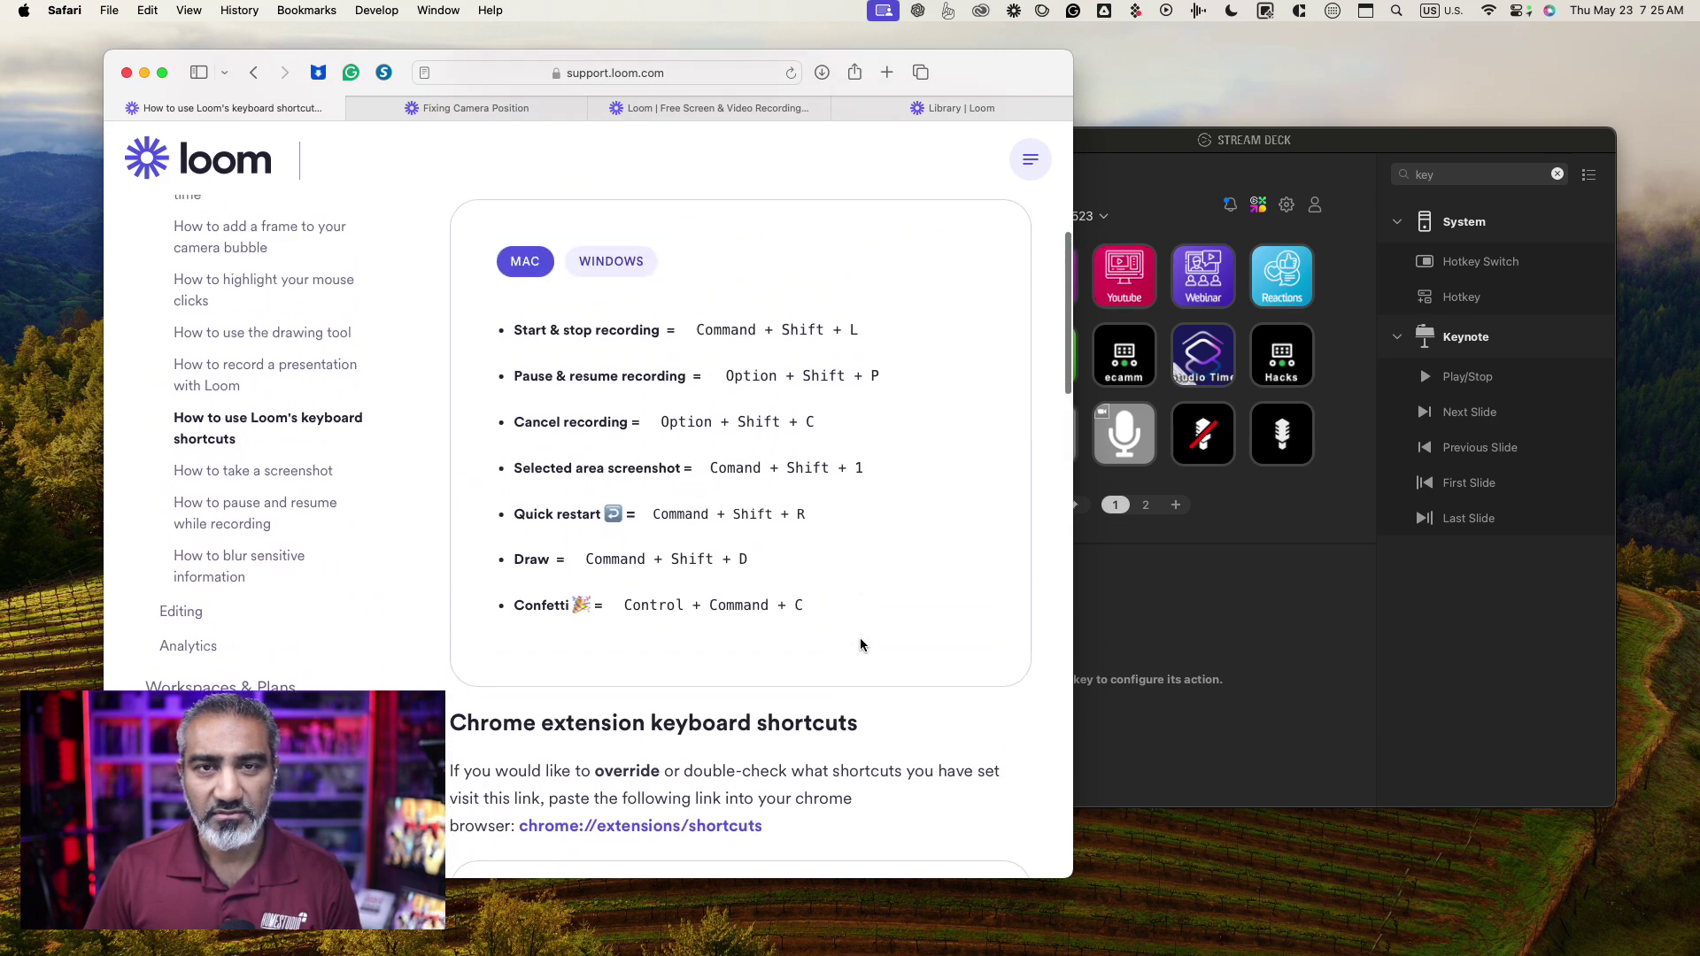
{"action": "scroll", "coordinate": [859, 645], "scroll_direction": "up", "scroll_amount": 2}
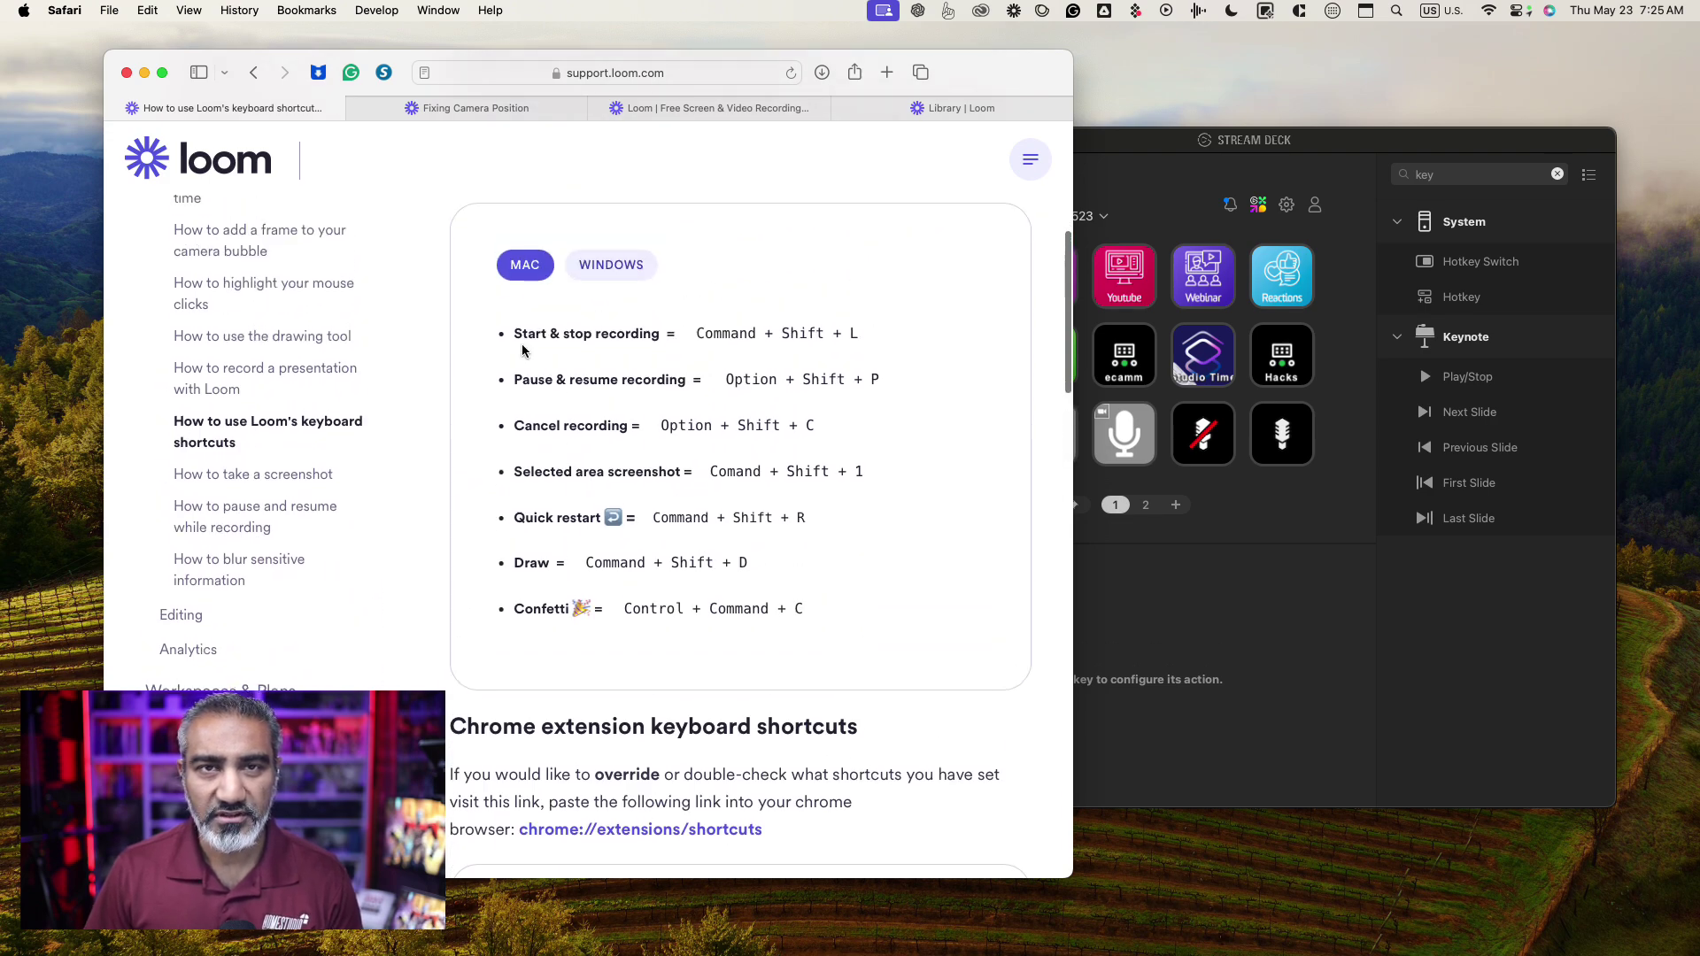
{"action": "left_click", "coordinate": [1225, 530]}
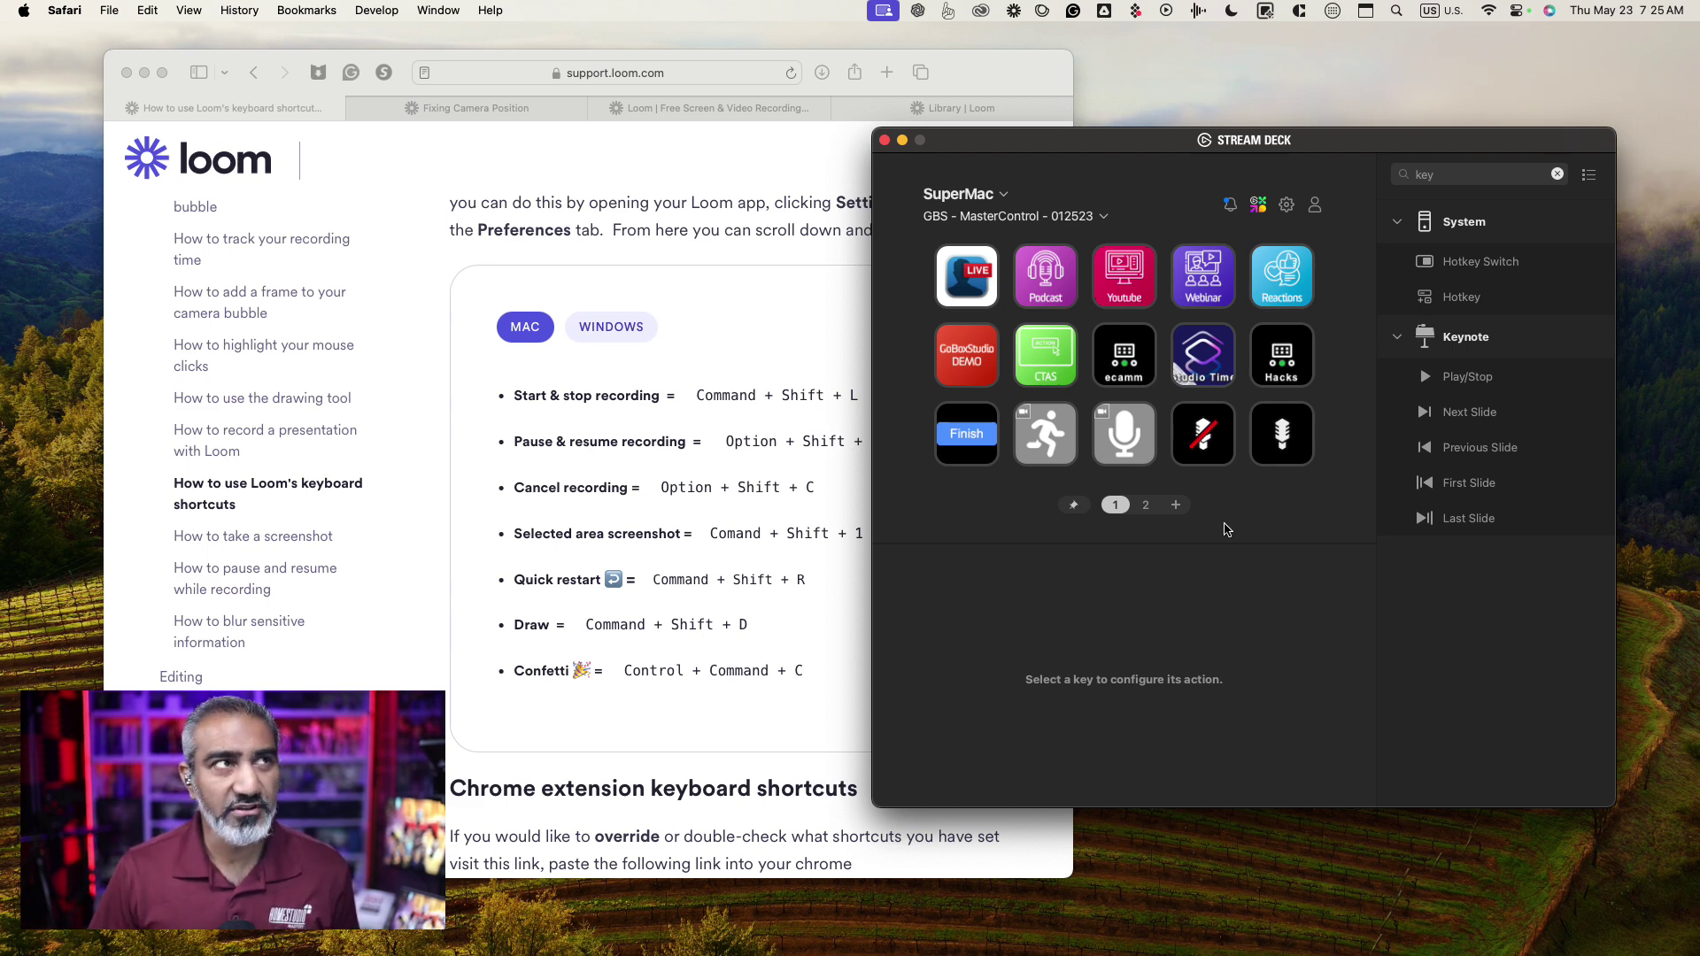
Open Loom's recorder in Full screen mode and show the Screen 1 / Screen 2 desktop choice
{"action": "left_click", "coordinate": [1014, 11]}
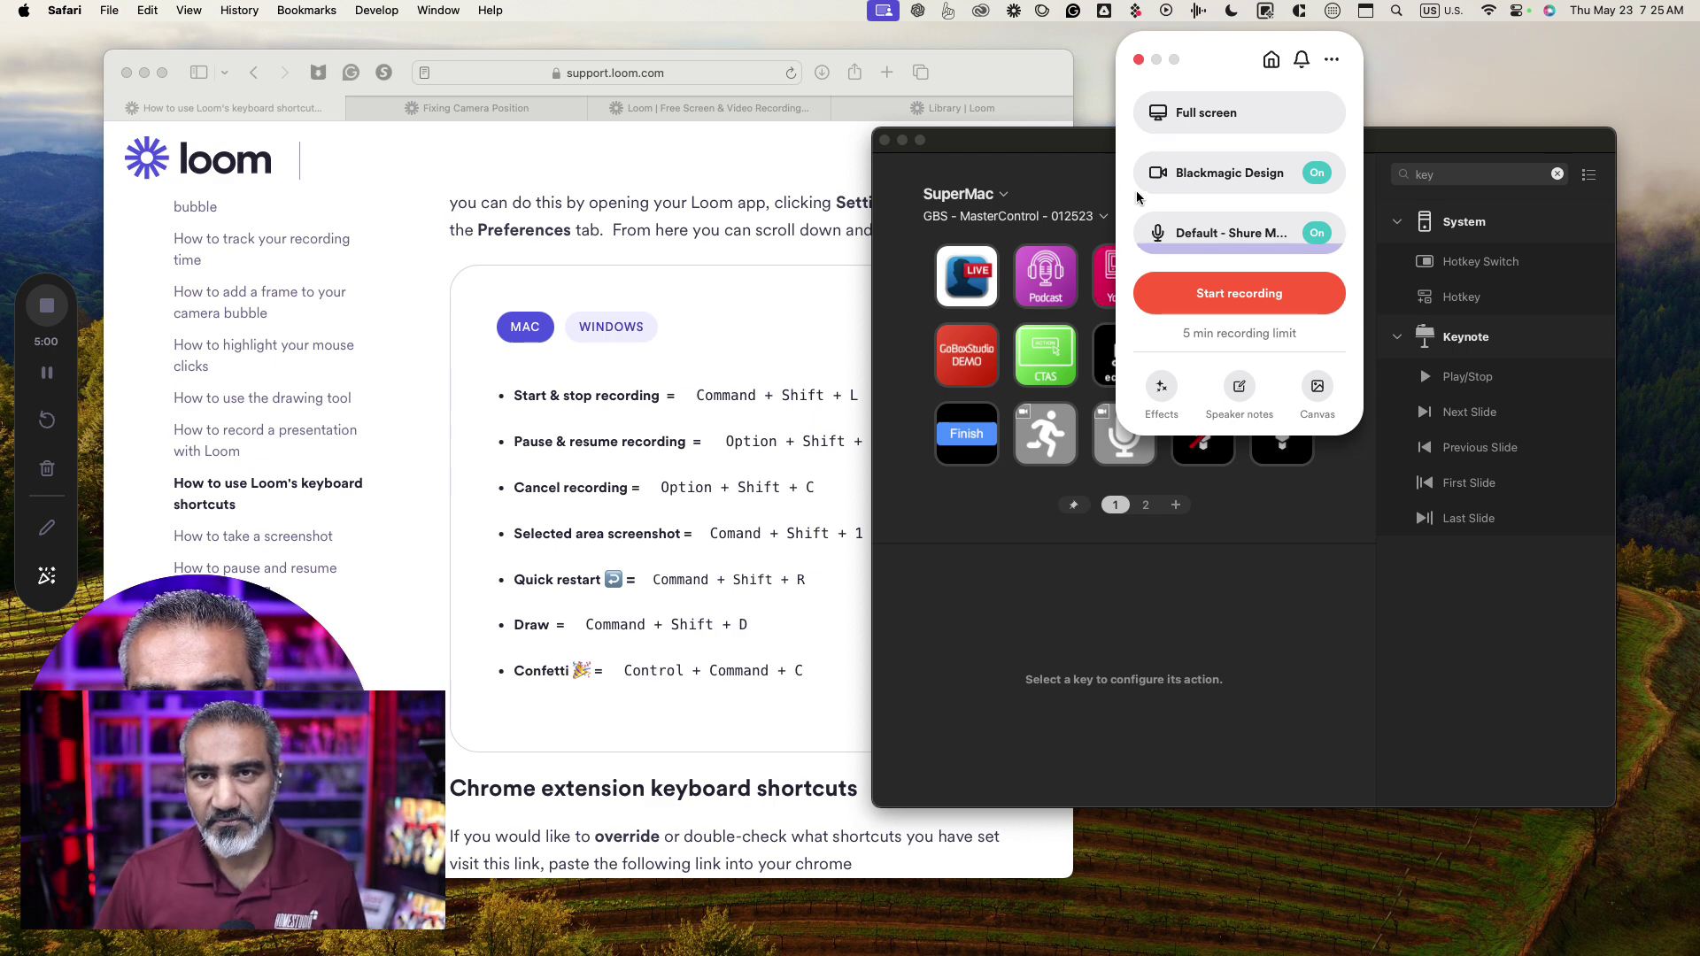
{"action": "left_click", "coordinate": [1226, 120]}
{"action": "left_click", "coordinate": [1578, 114]}
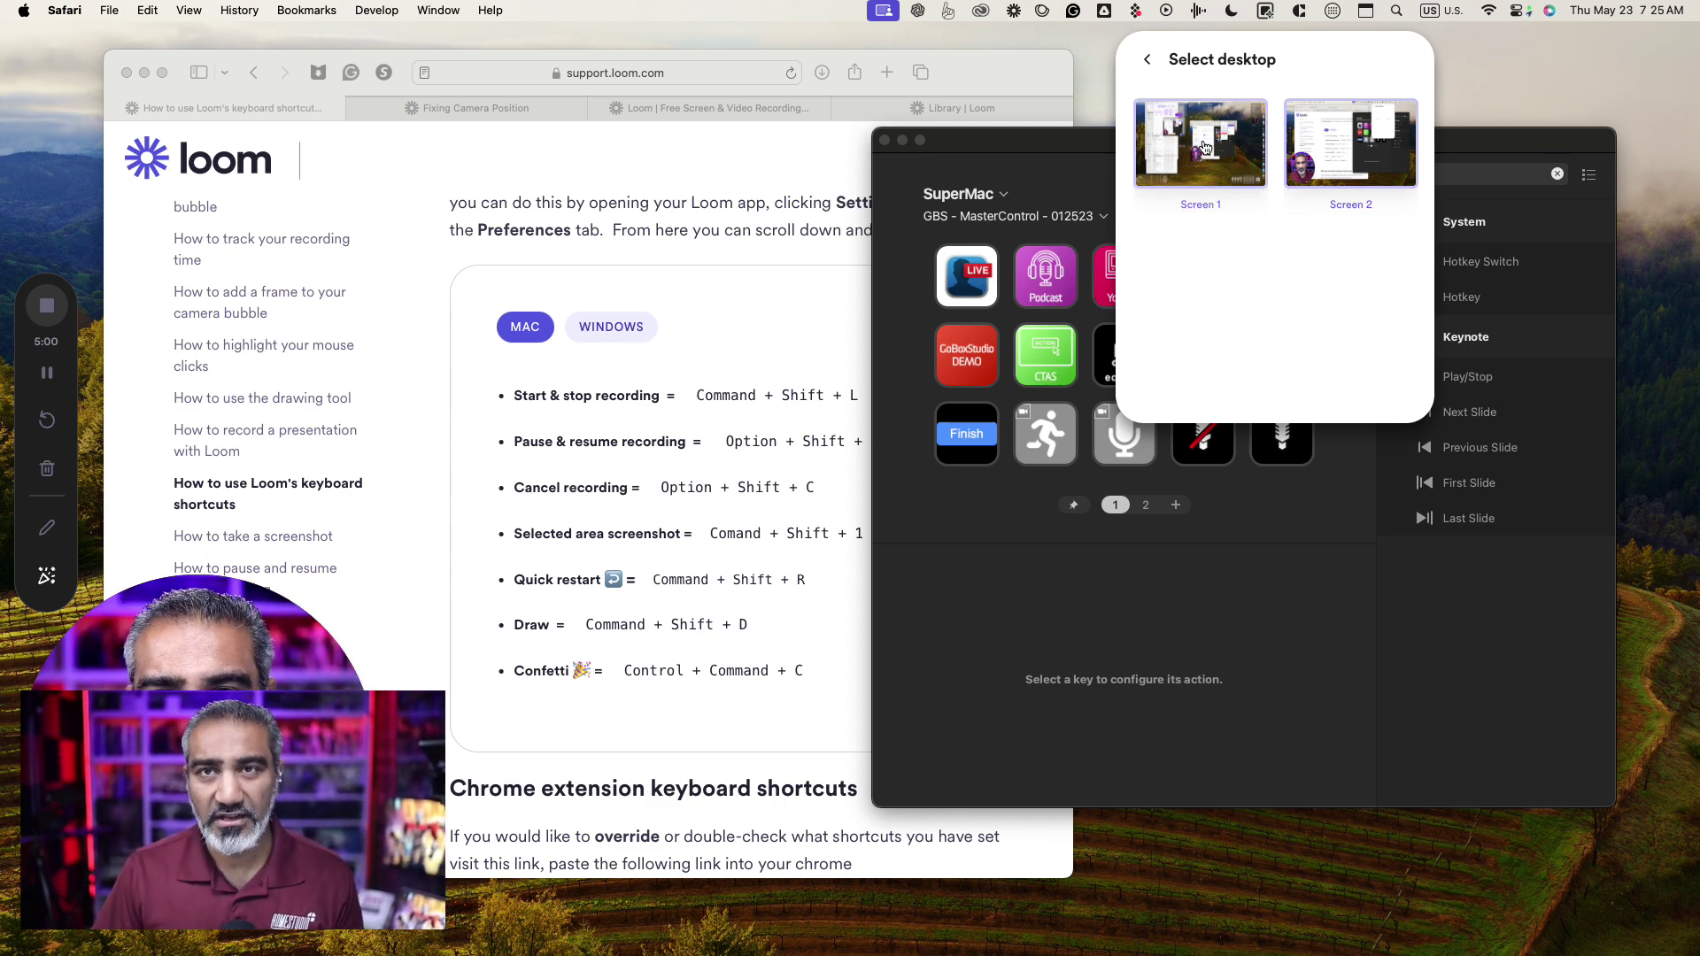
Pick Screen 2 as Loom's full-screen recording target, then refocus Stream Deck
{"action": "left_click", "coordinate": [1371, 152]}
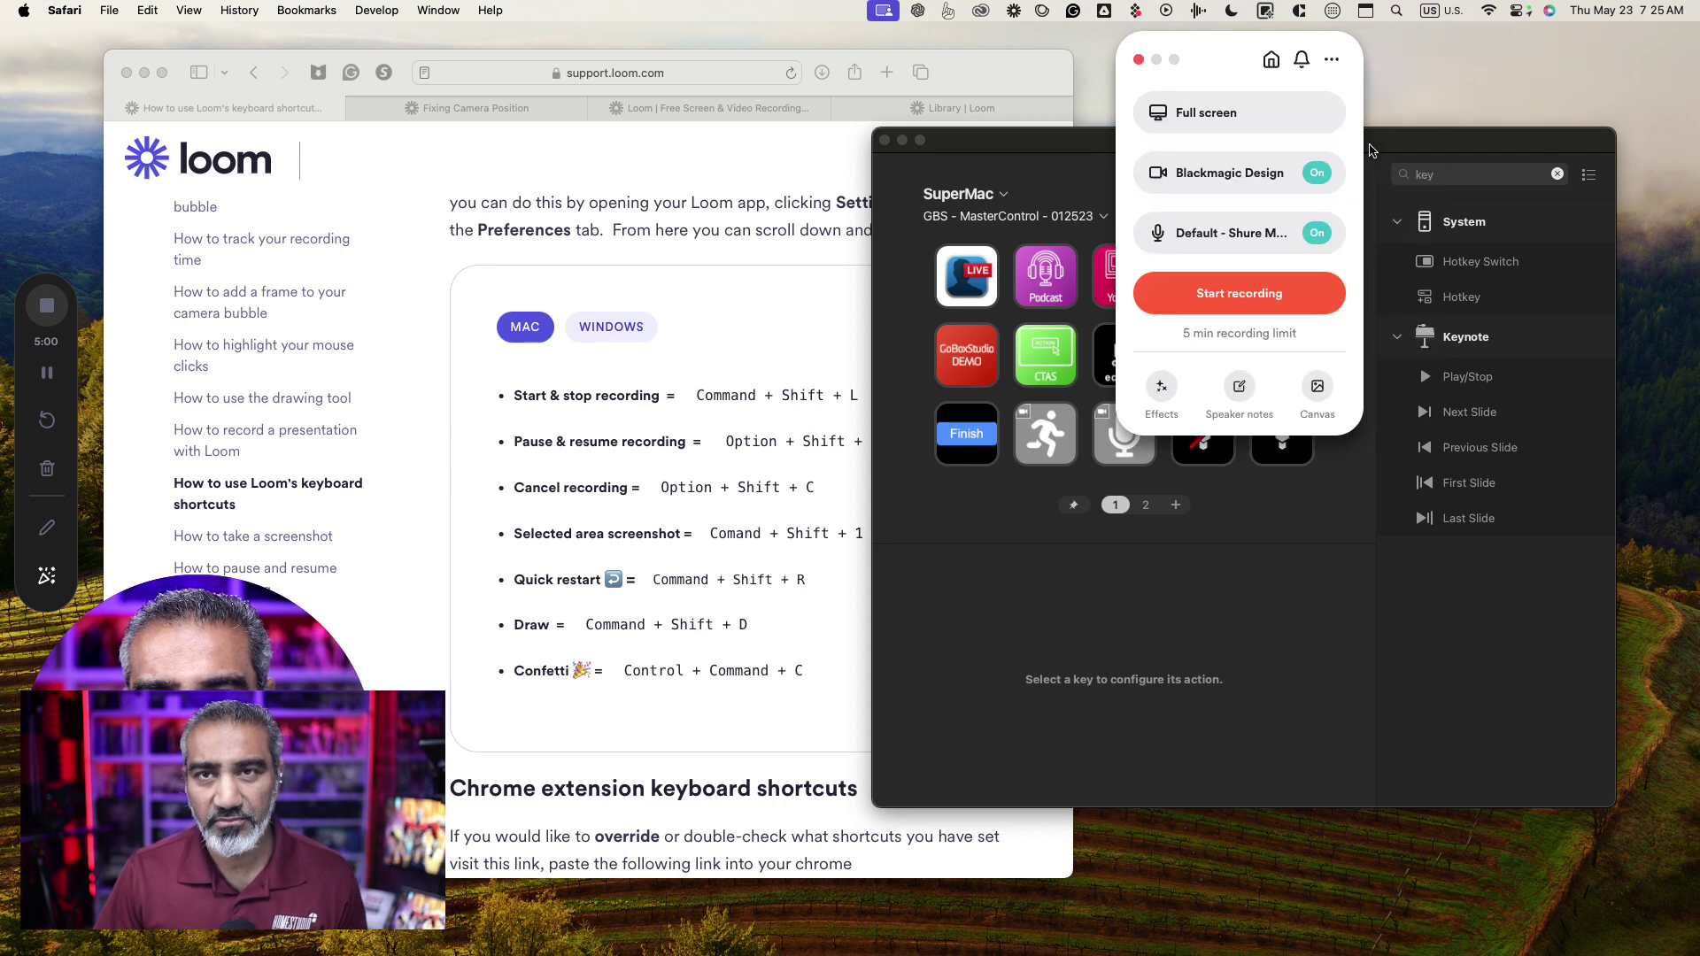
{"action": "left_click", "coordinate": [1074, 153]}
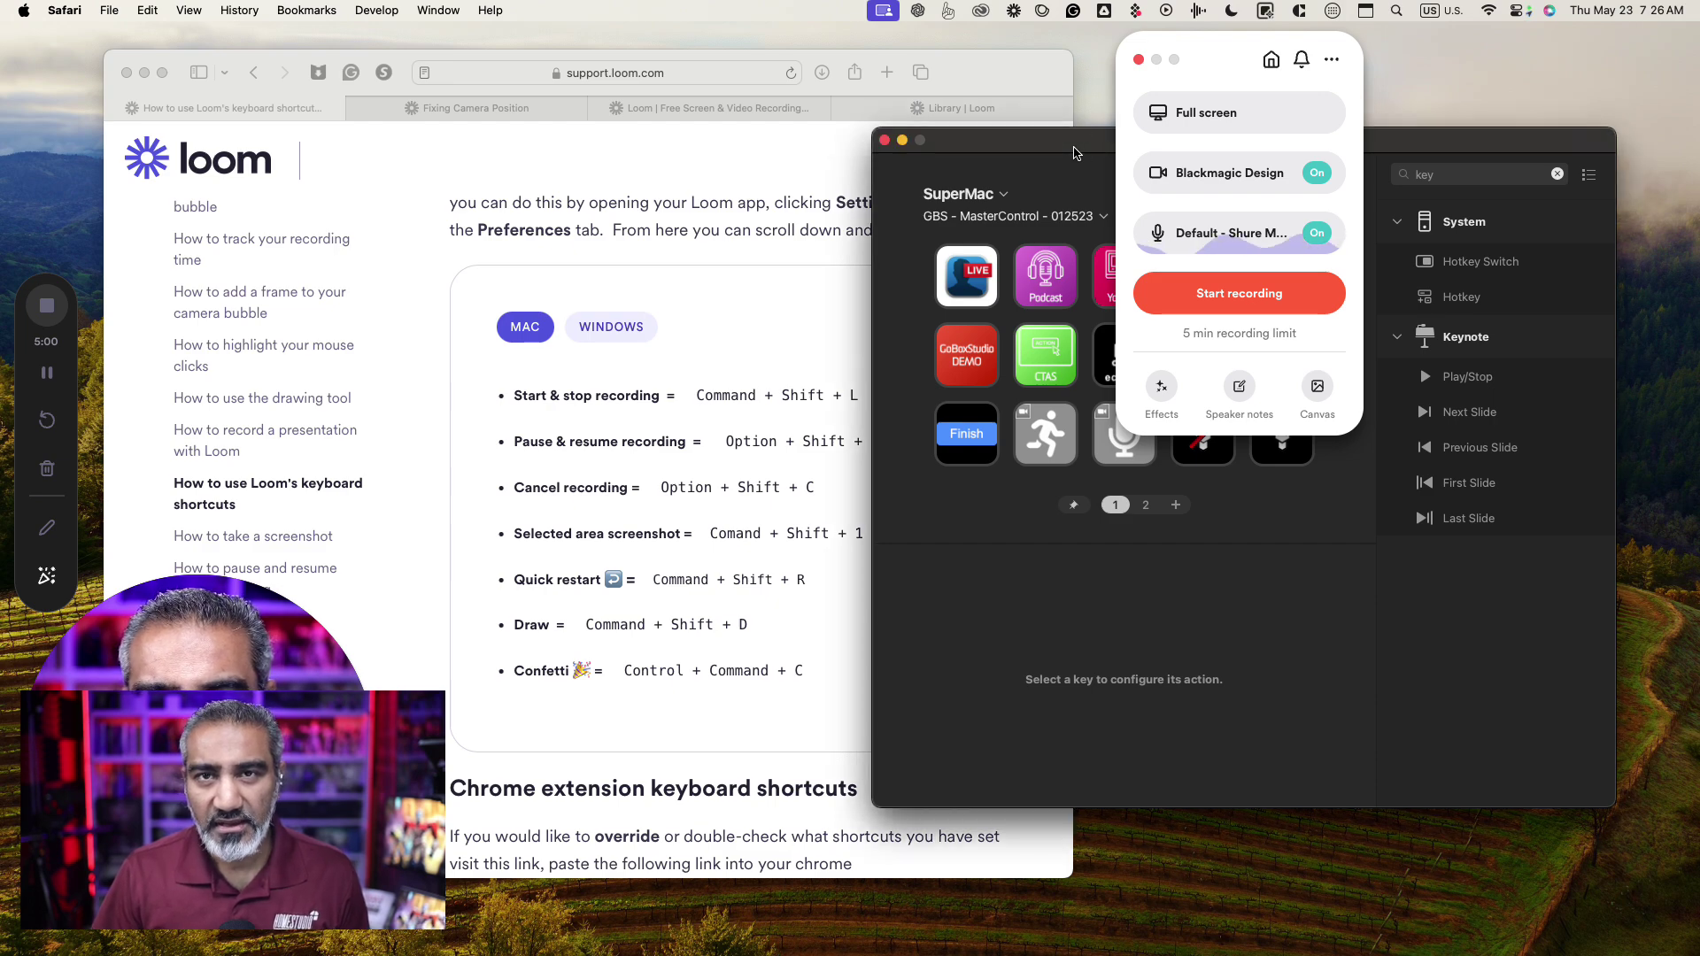
Close Loom's panel and check the record, pause, cancel and screenshot keys, ending on record's ⇧⌘L Hotkey Switch
{"action": "left_click", "coordinate": [1140, 60]}
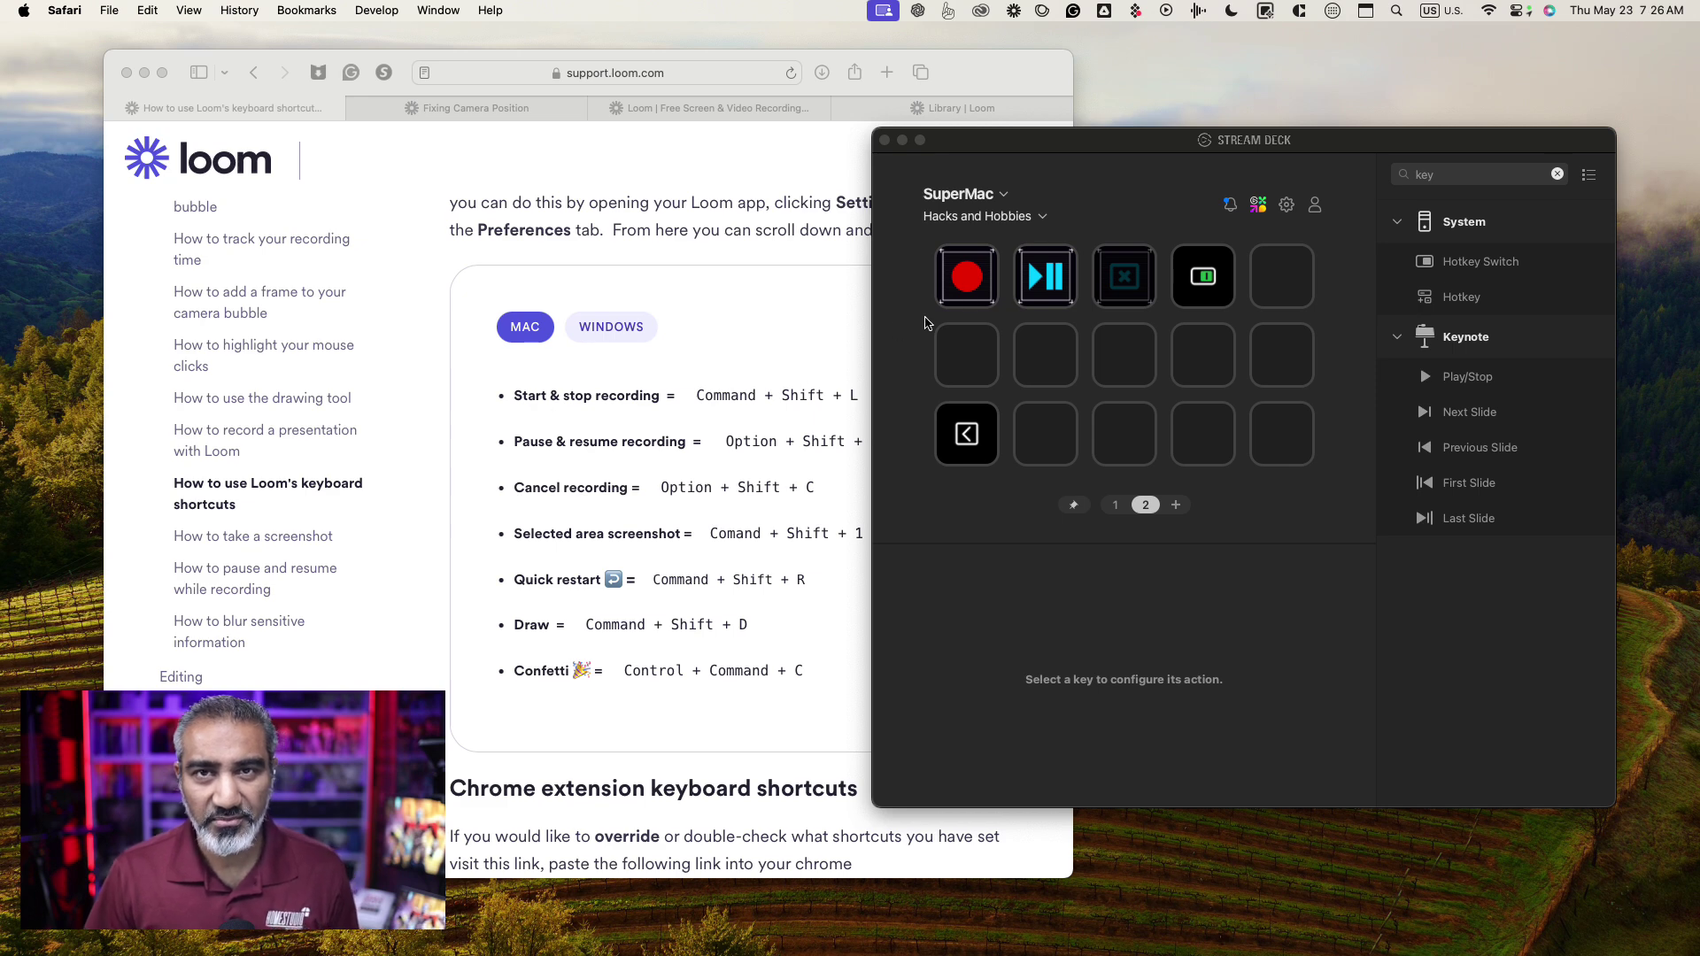
{"action": "left_click", "coordinate": [978, 286]}
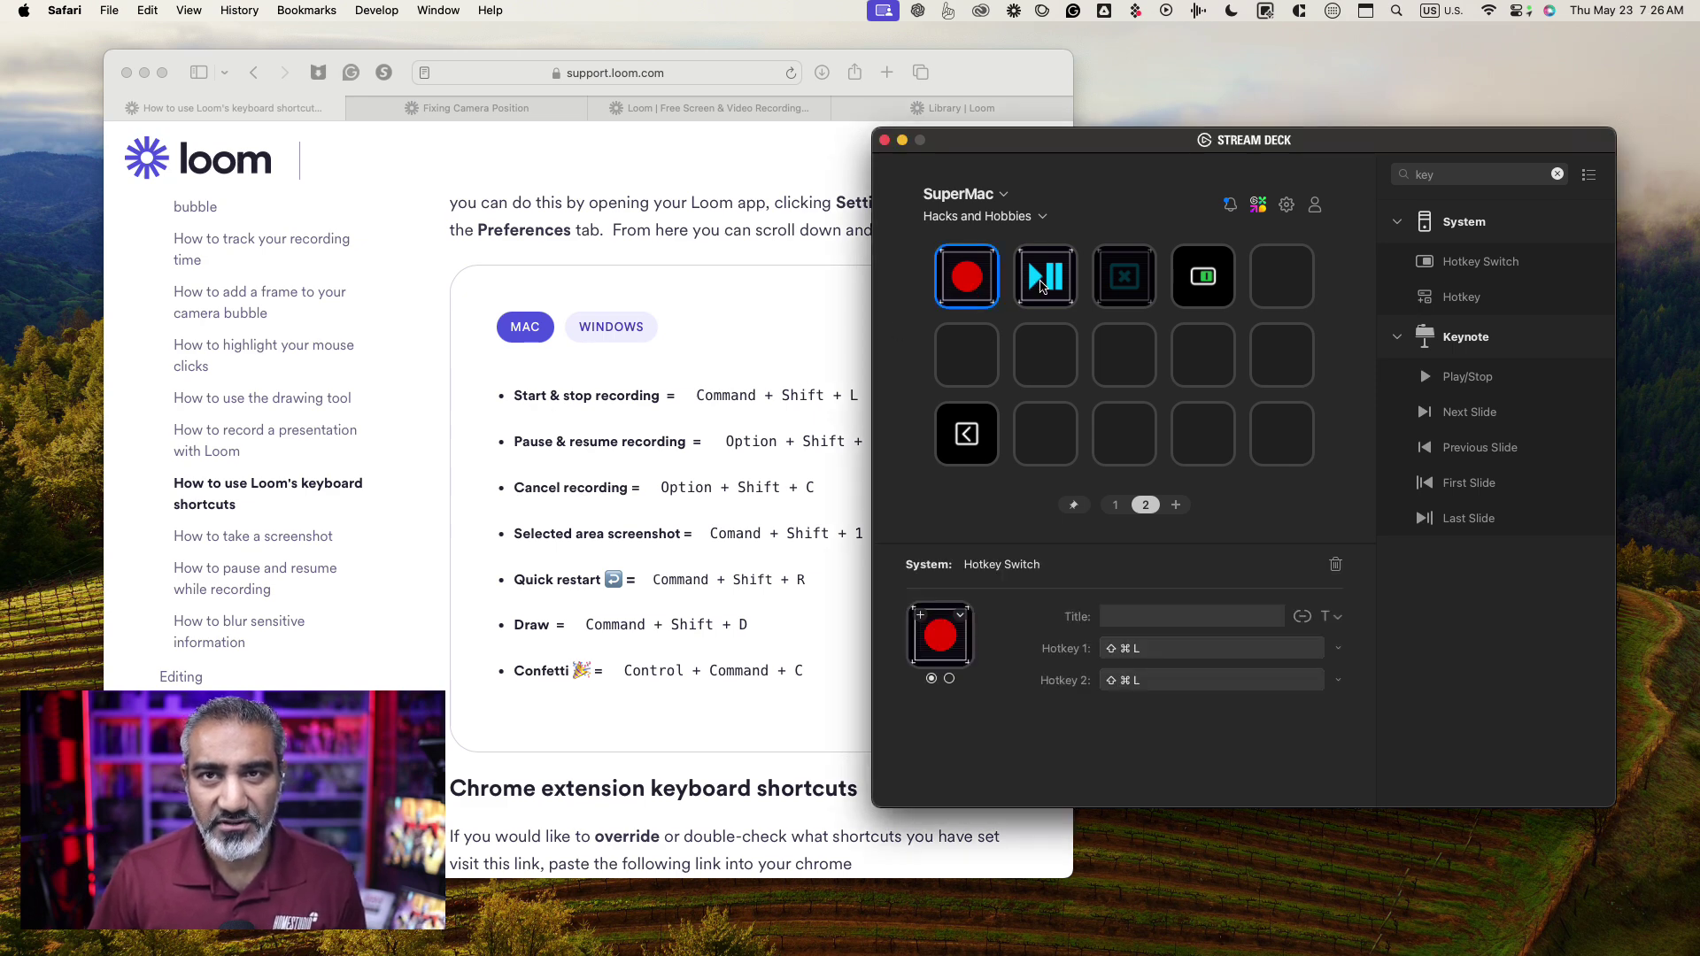
{"action": "left_click", "coordinate": [1044, 285]}
{"action": "left_click", "coordinate": [1115, 289]}
{"action": "left_click", "coordinate": [1185, 287]}
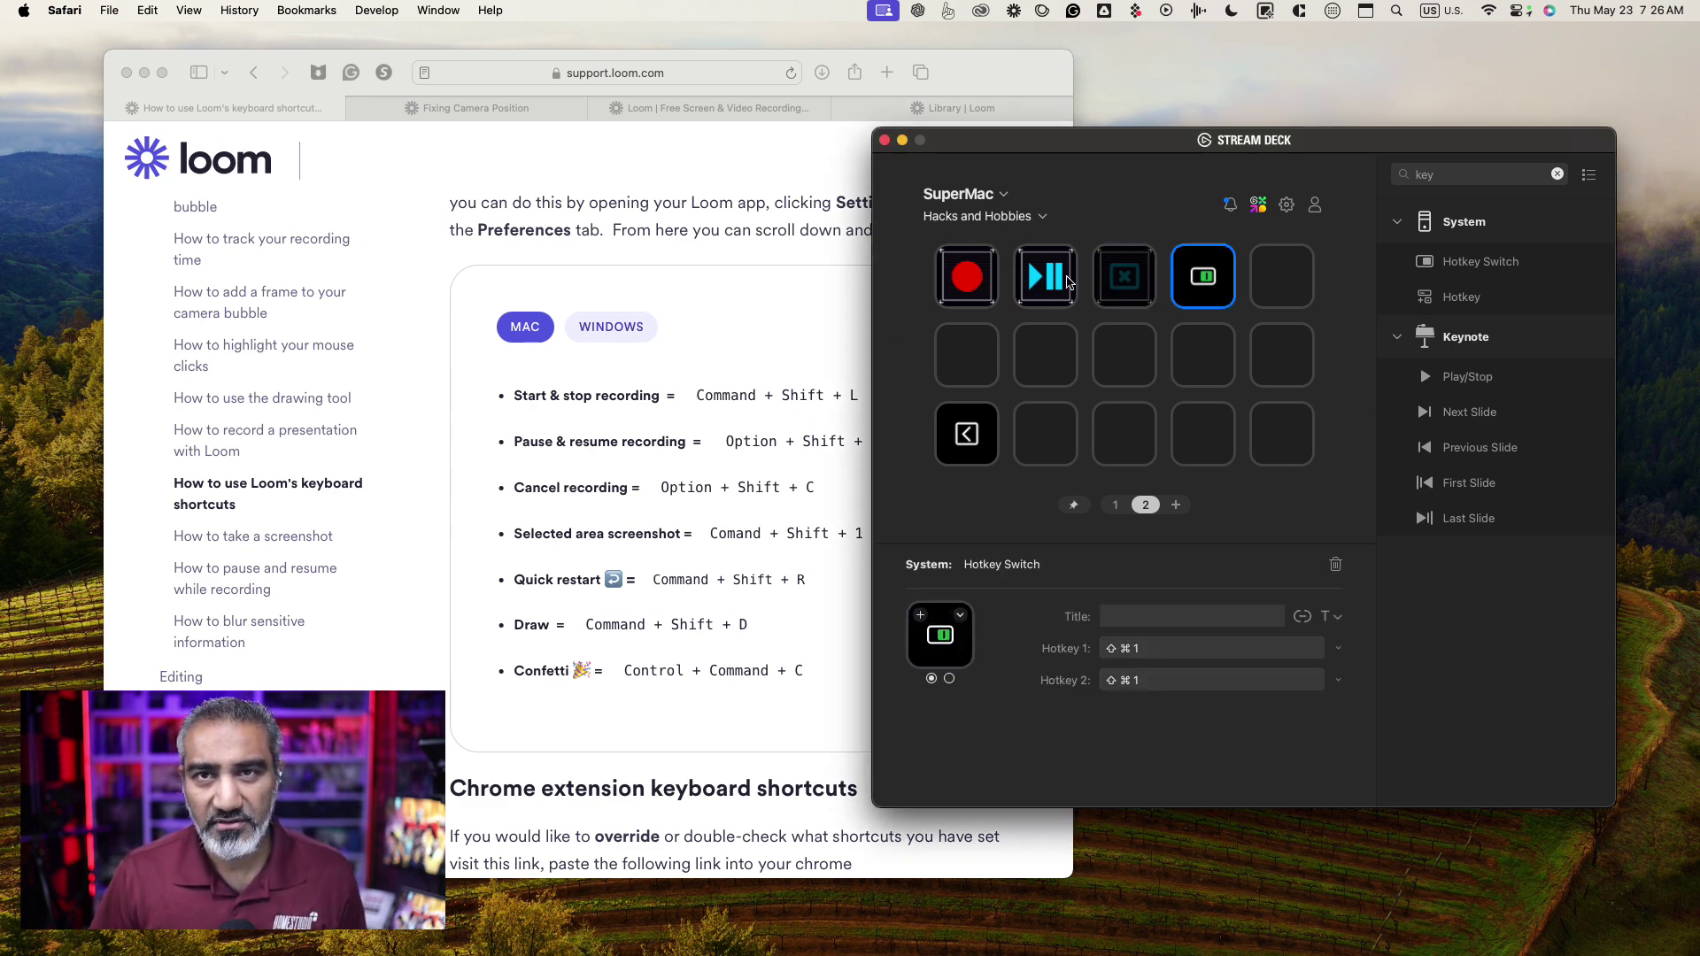
{"action": "left_click", "coordinate": [965, 280]}
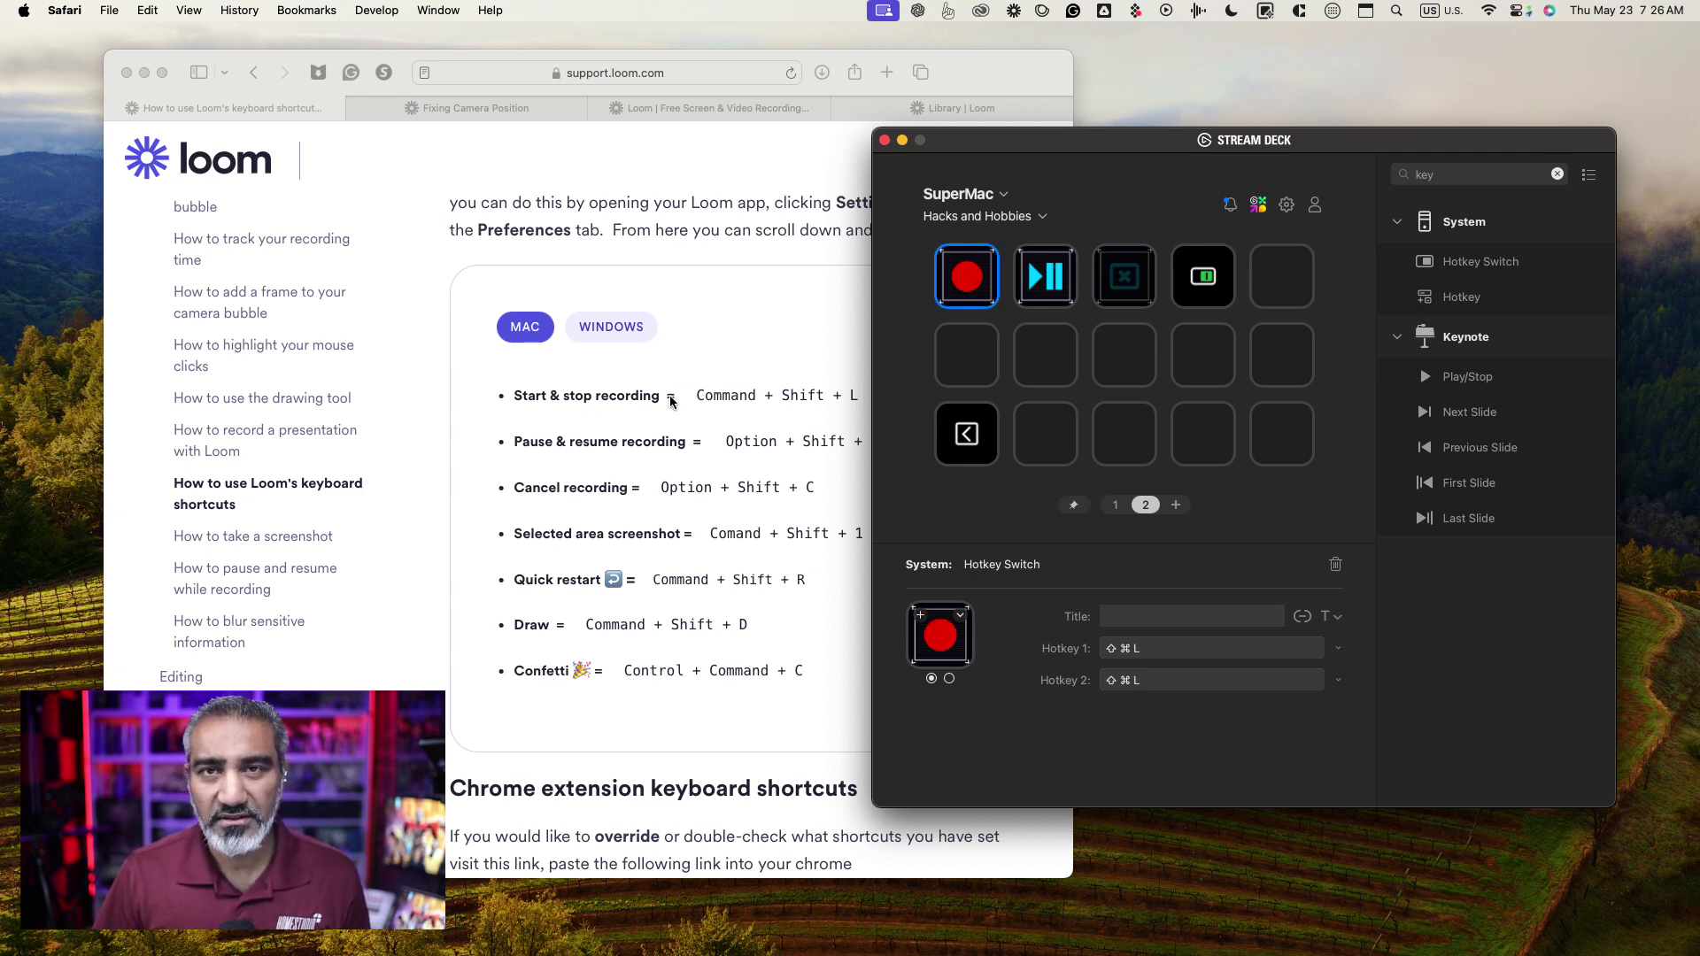
Start and stop a 13-second Loom recording with the ⇧⌘L record key, saved as 'Stream Deck - 23 May 2024'
{"action": "key", "text": "super+shift+l"}
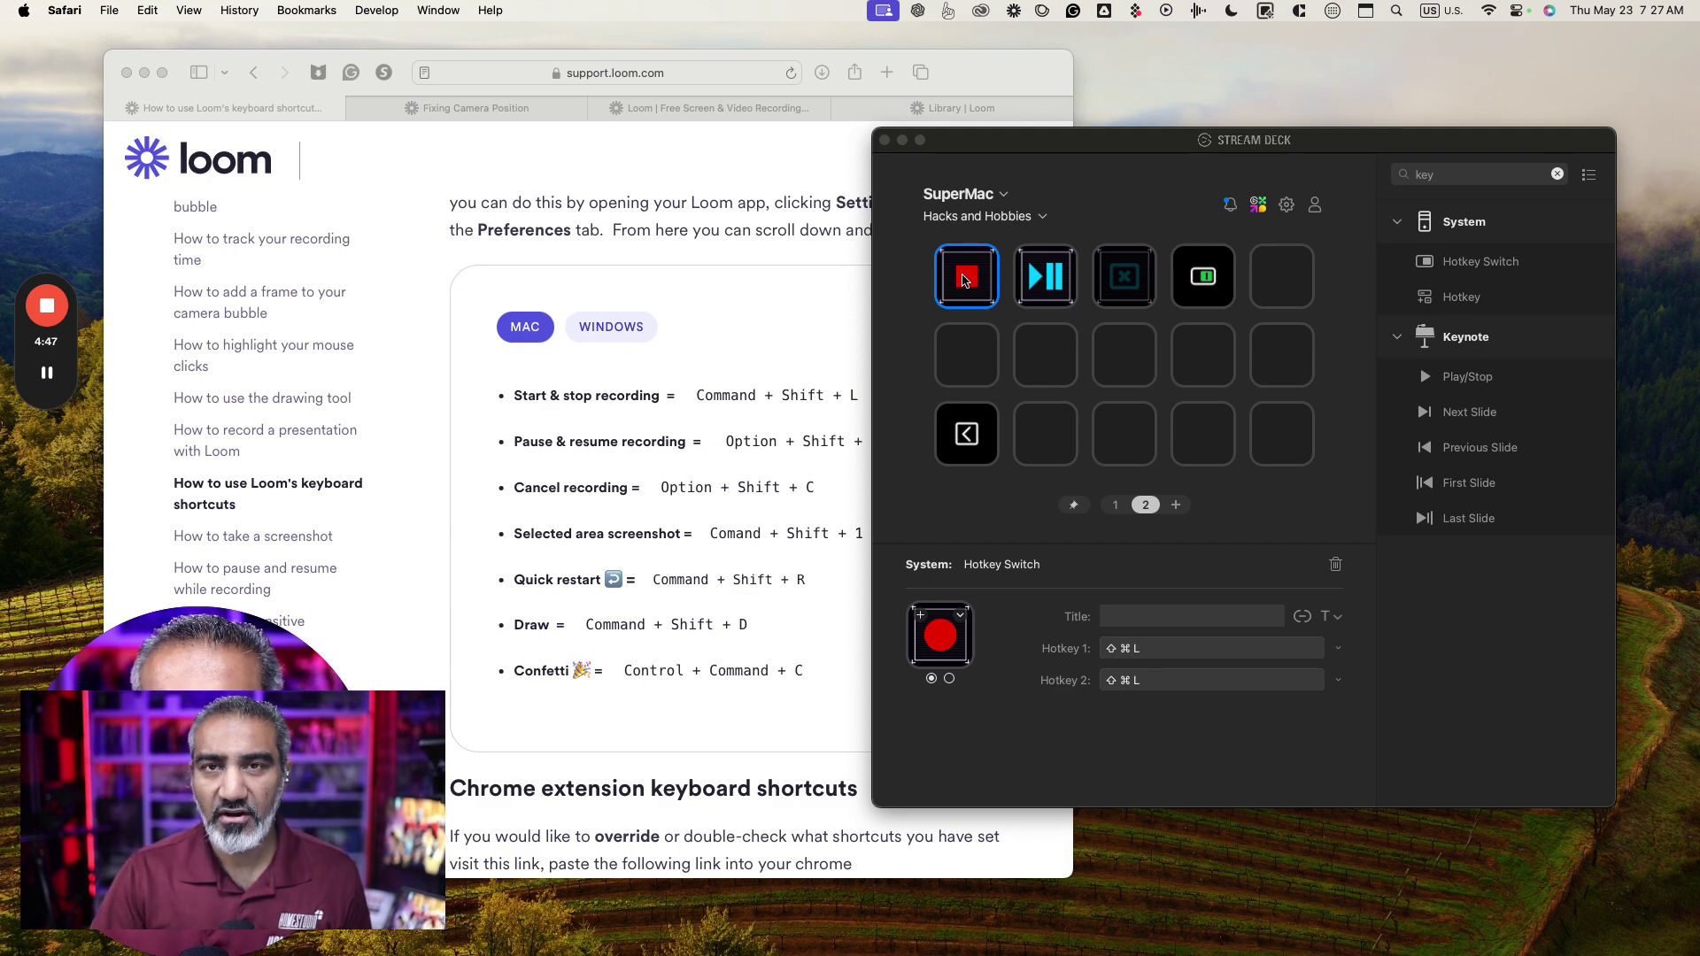
{"action": "key", "text": "shift+super+l"}
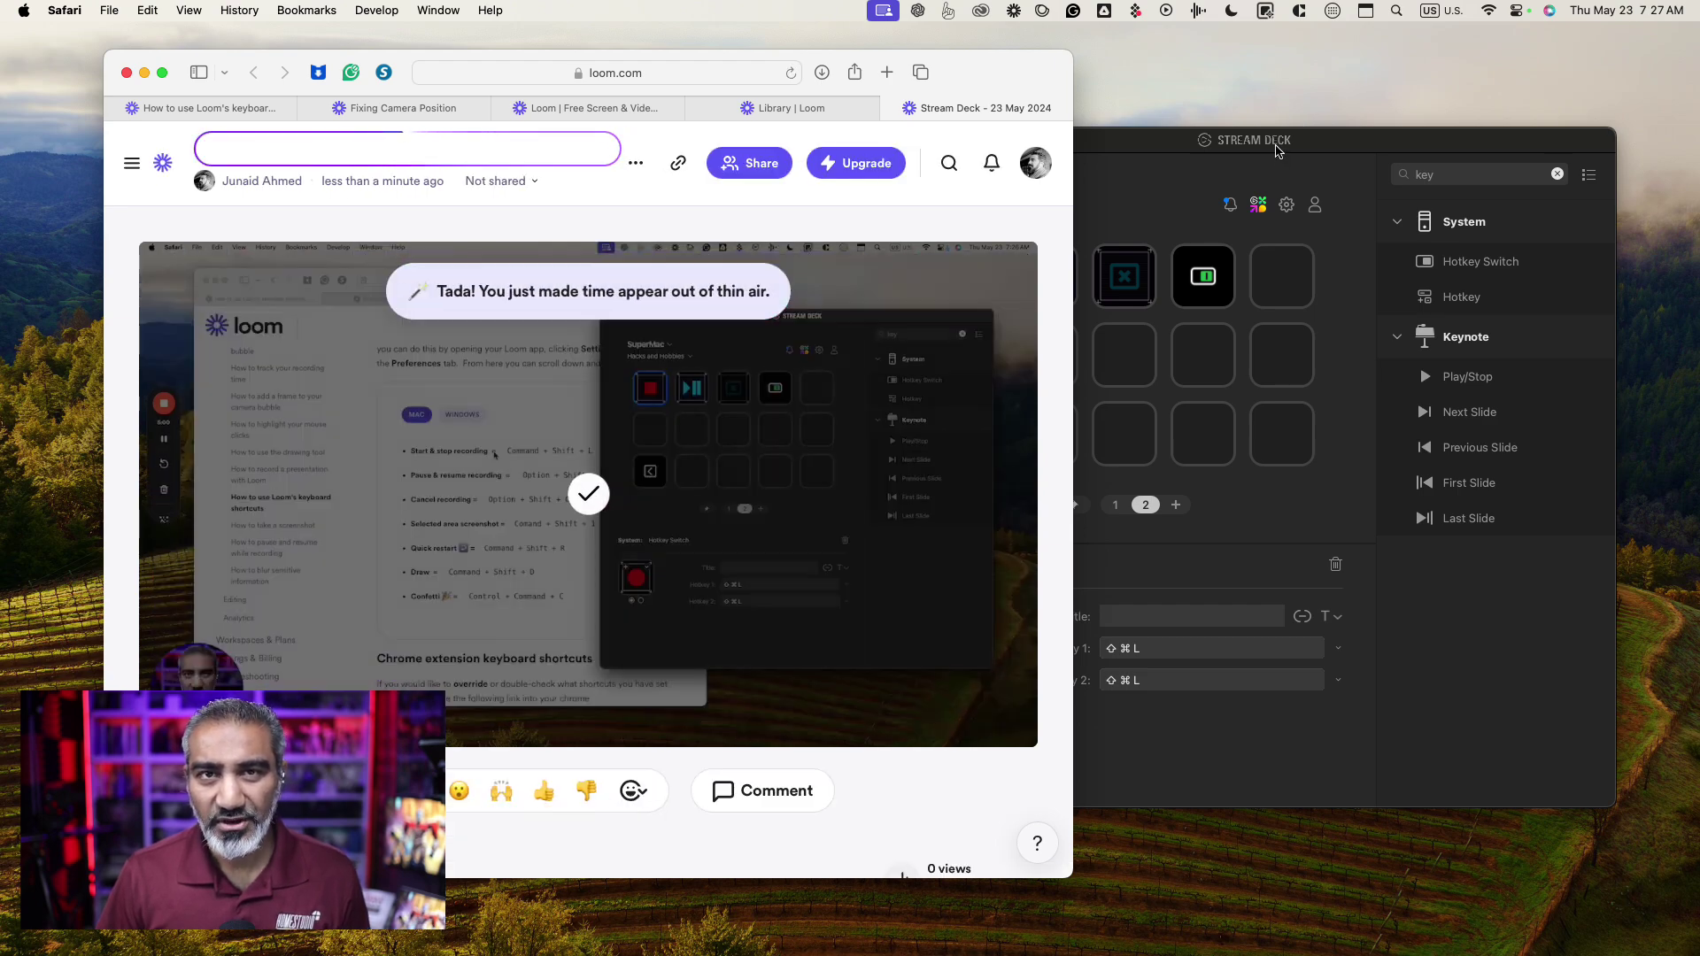
{"action": "left_click", "coordinate": [1278, 150]}
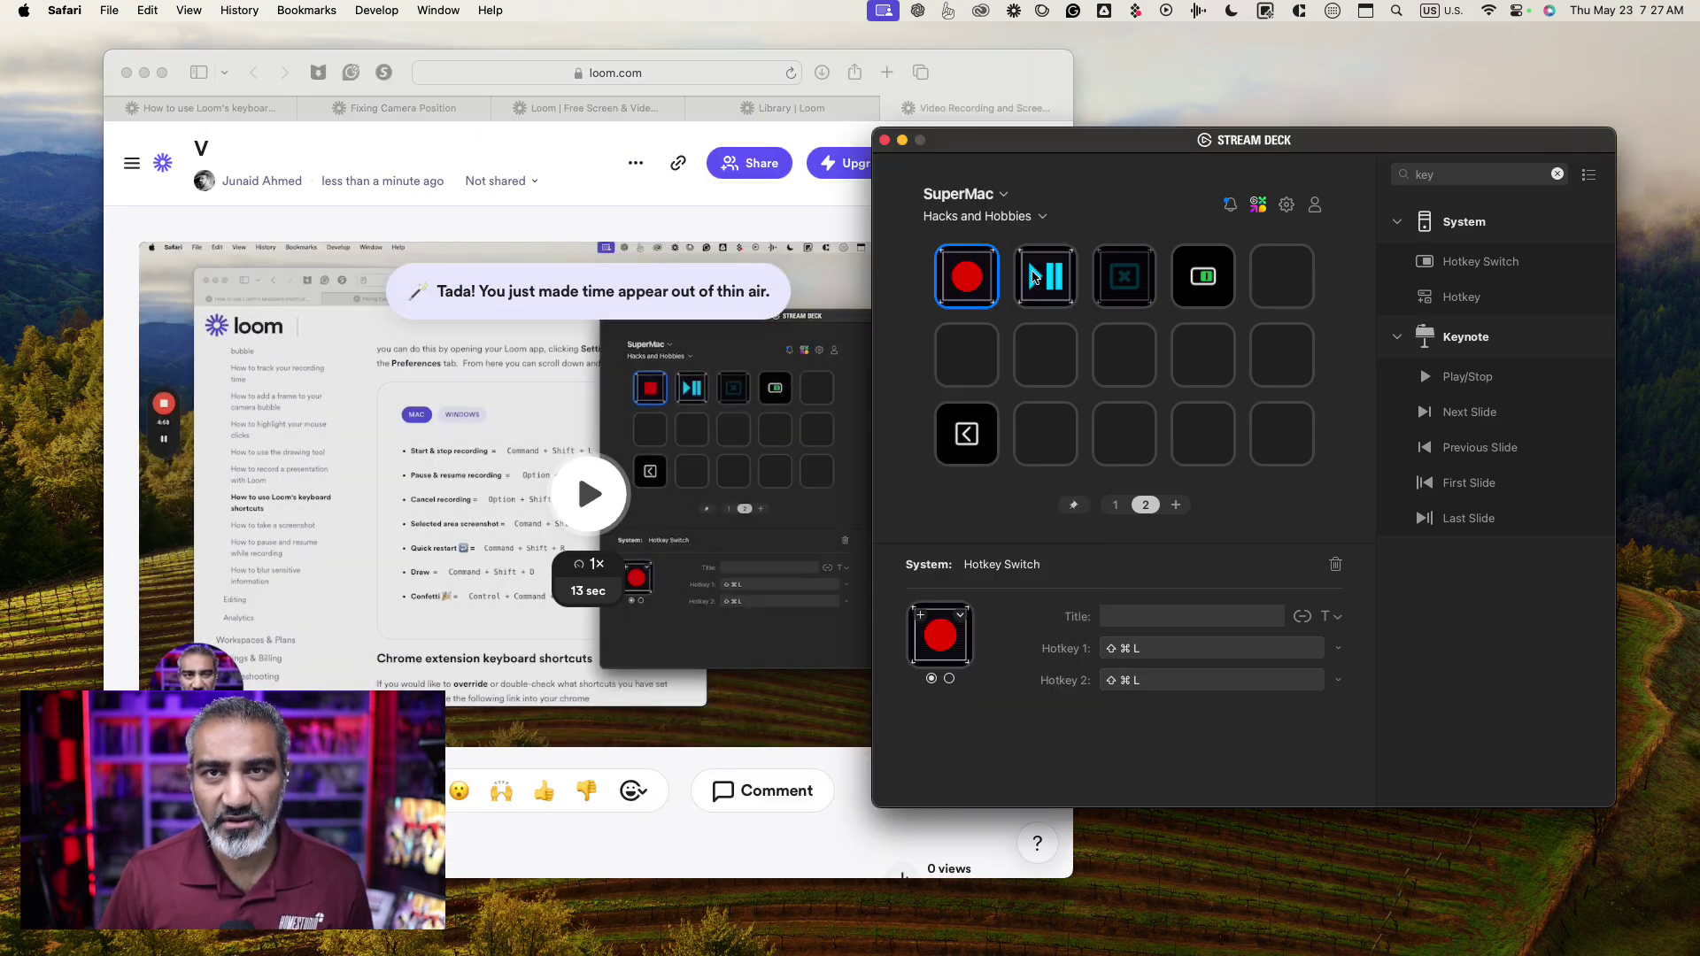
{"action": "left_click", "coordinate": [199, 108]}
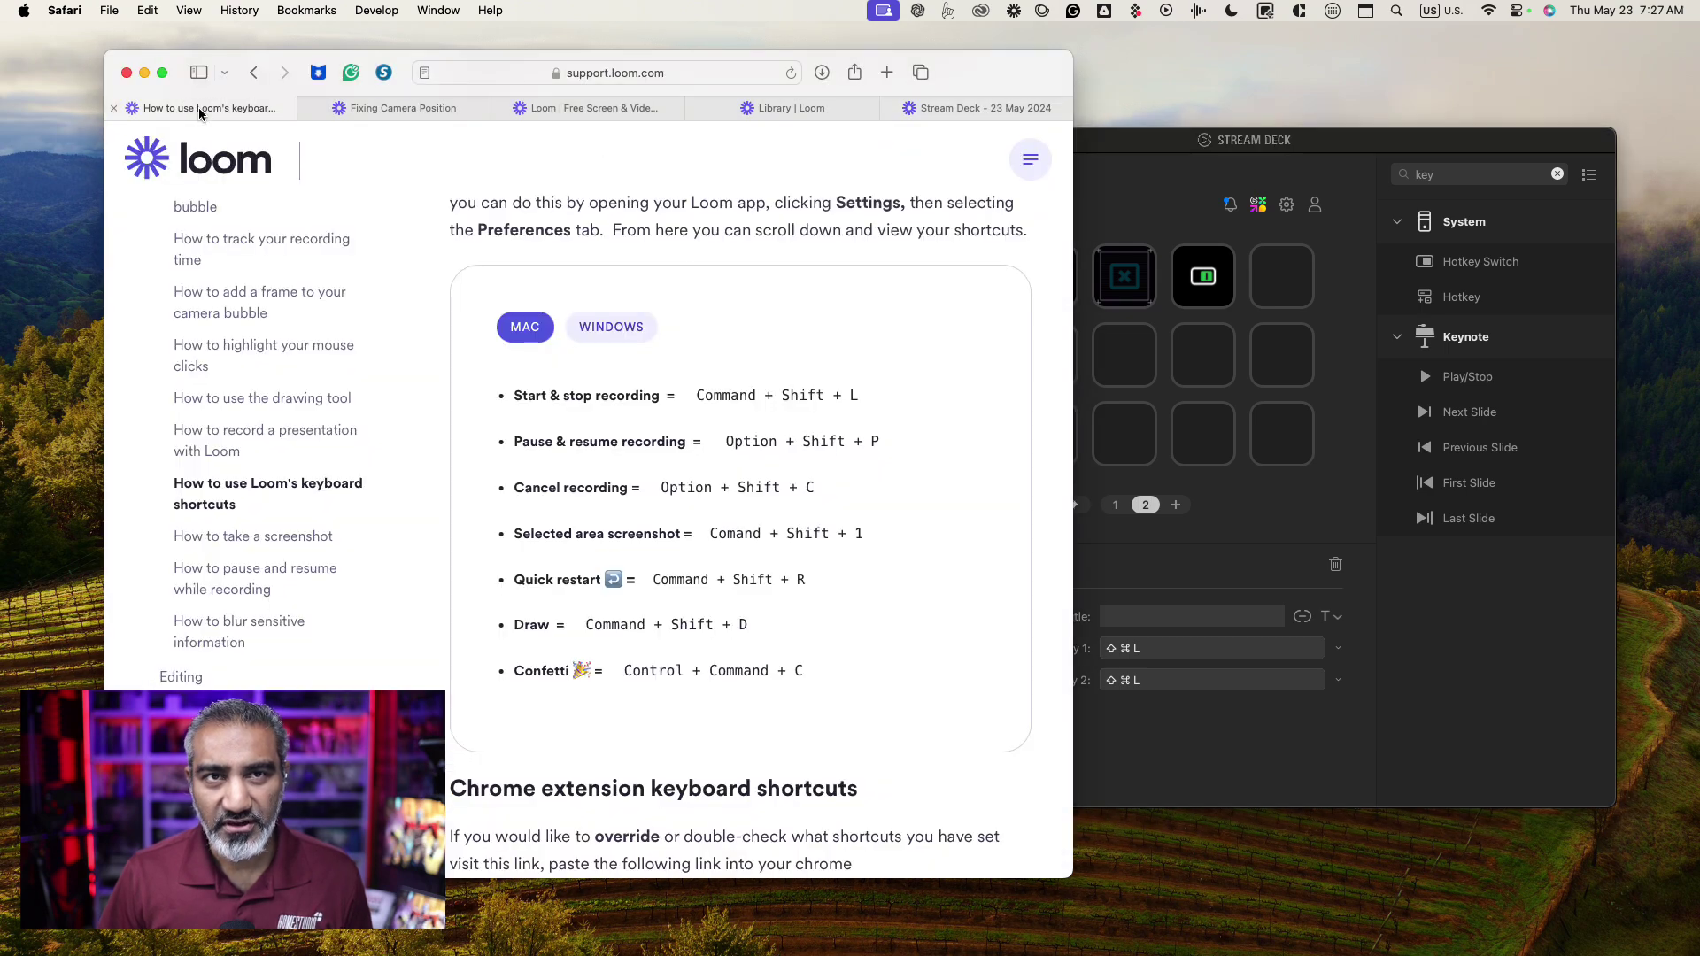
Bring the Stream Deck editor in front of the browser, toggling Mission Control on and off
{"action": "left_click", "coordinate": [1140, 218]}
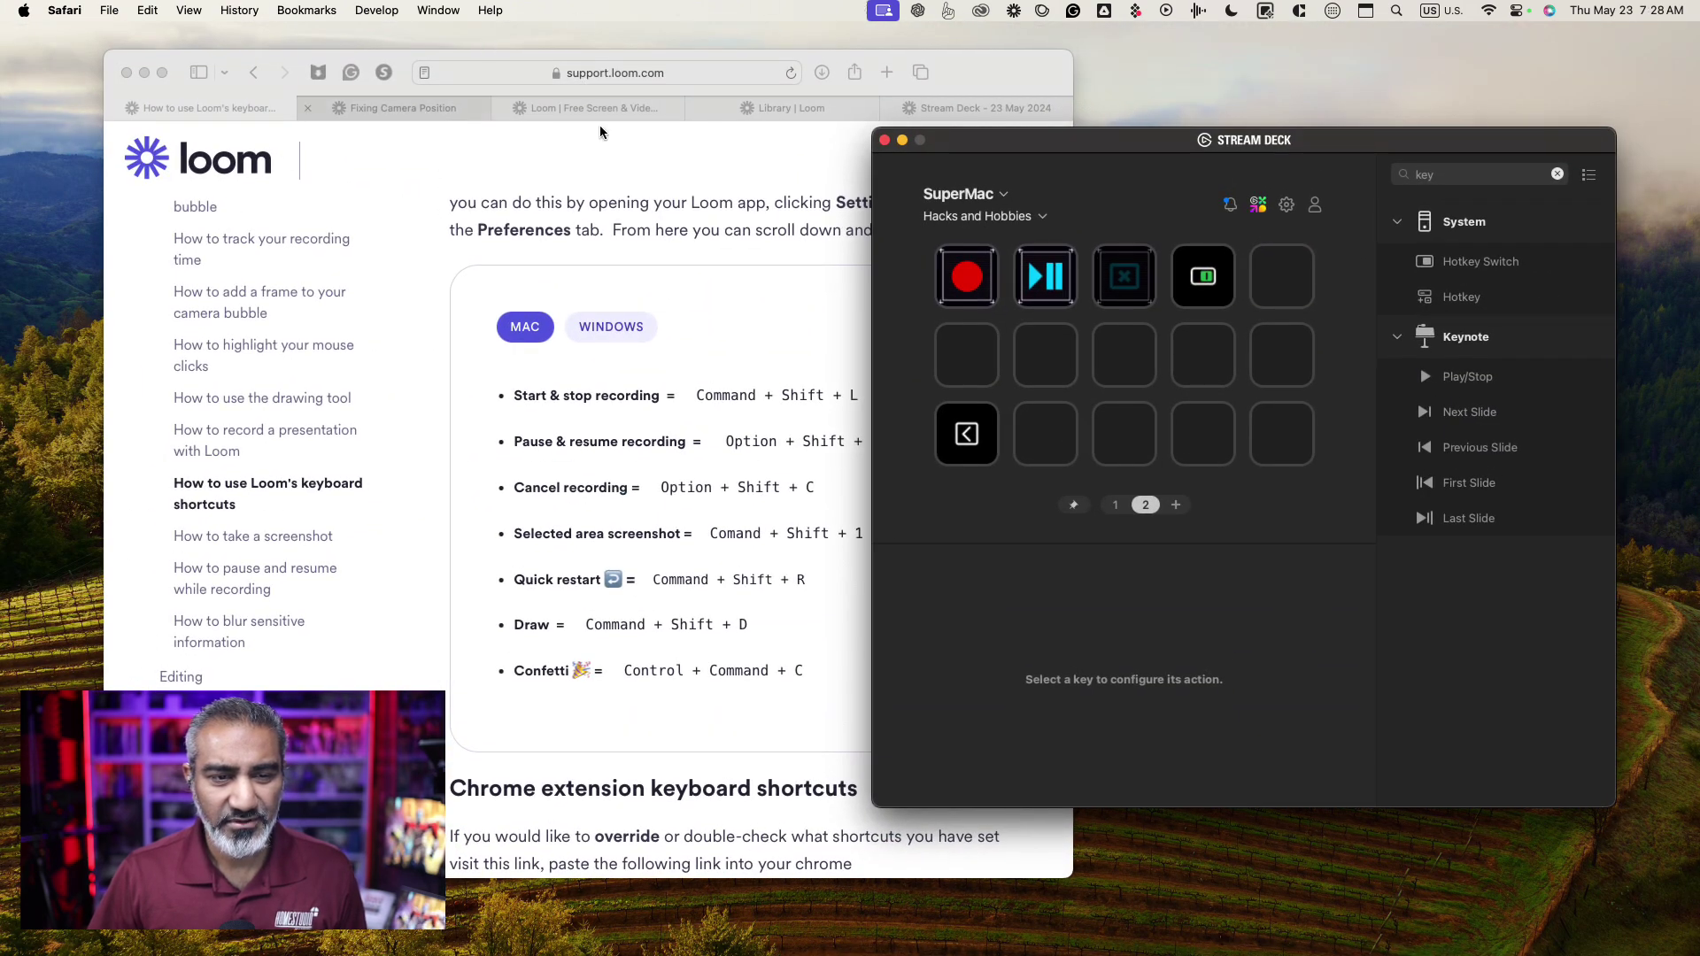
{"action": "key", "text": "ctrl+Up"}
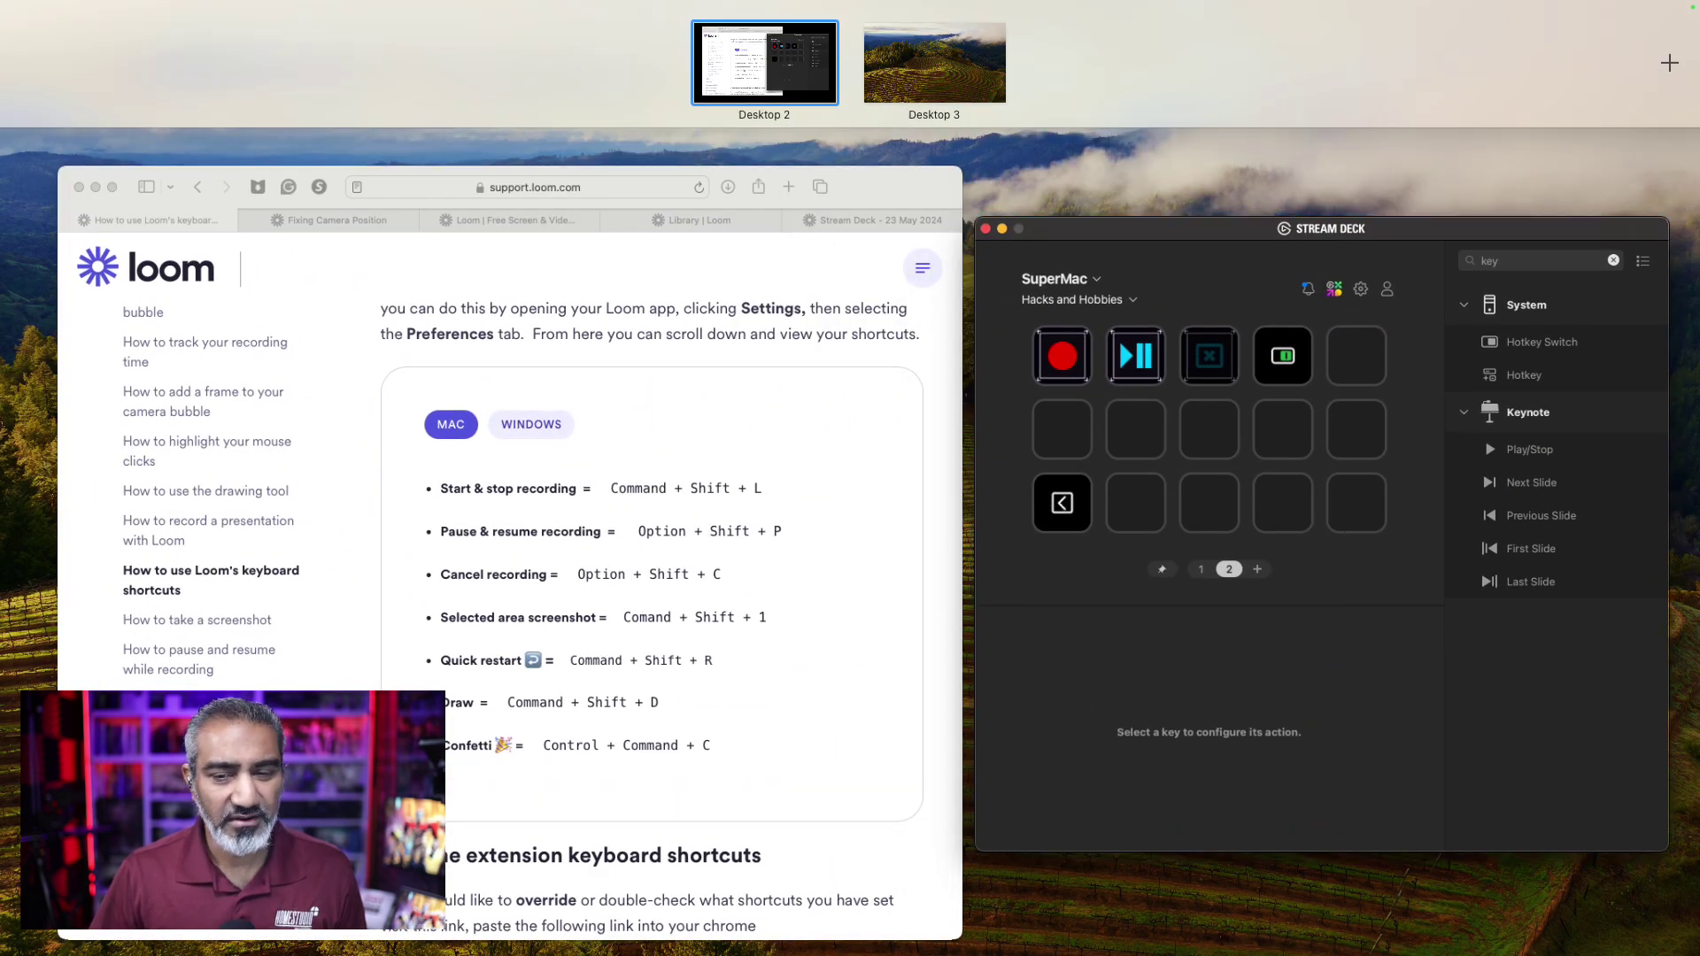
{"action": "key", "text": "ctrl+Up"}
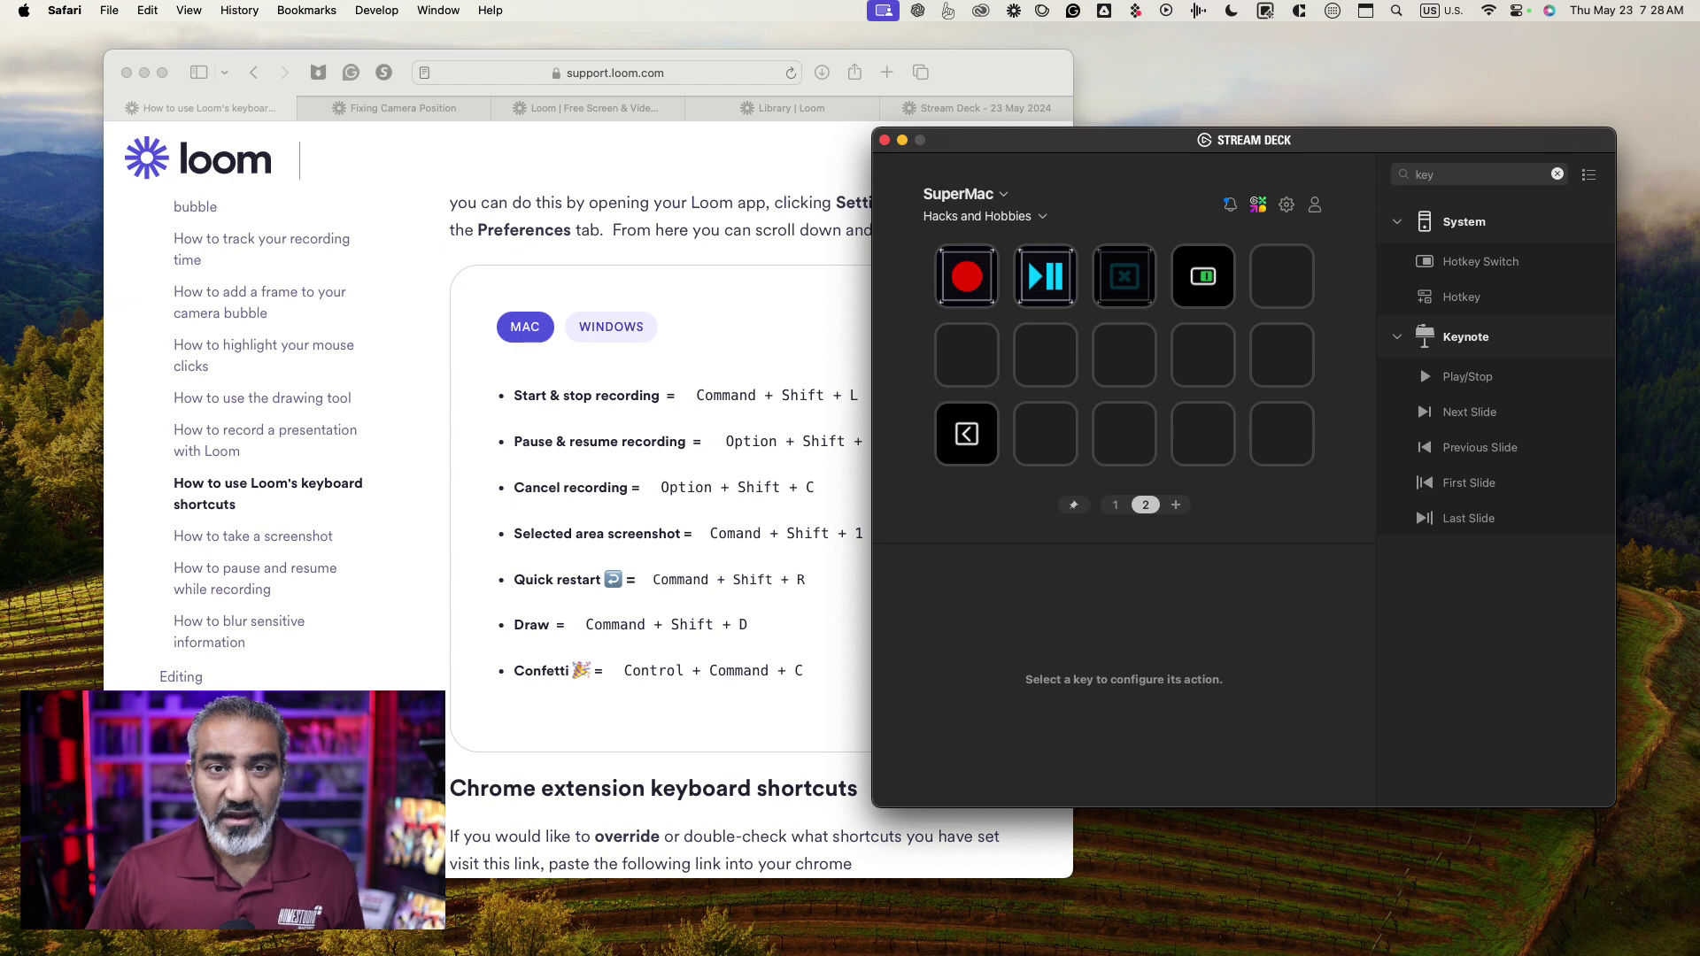